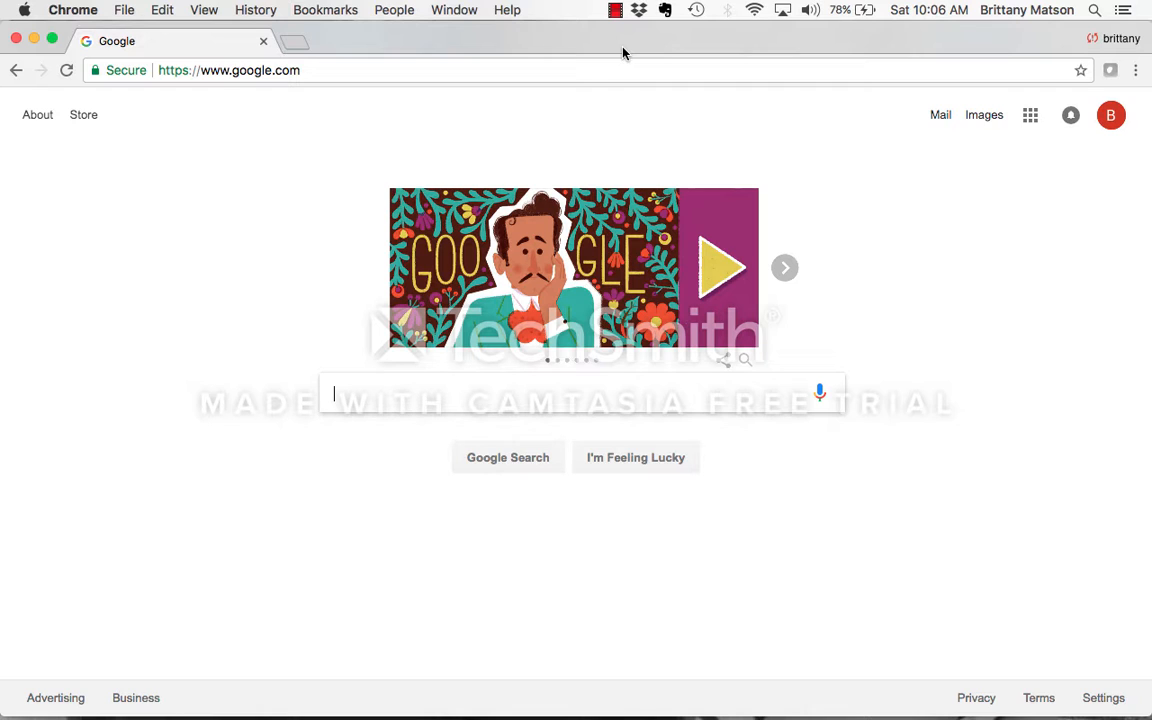
- Check which Google account is signed in and go to forms.google.com
click(1110, 116)
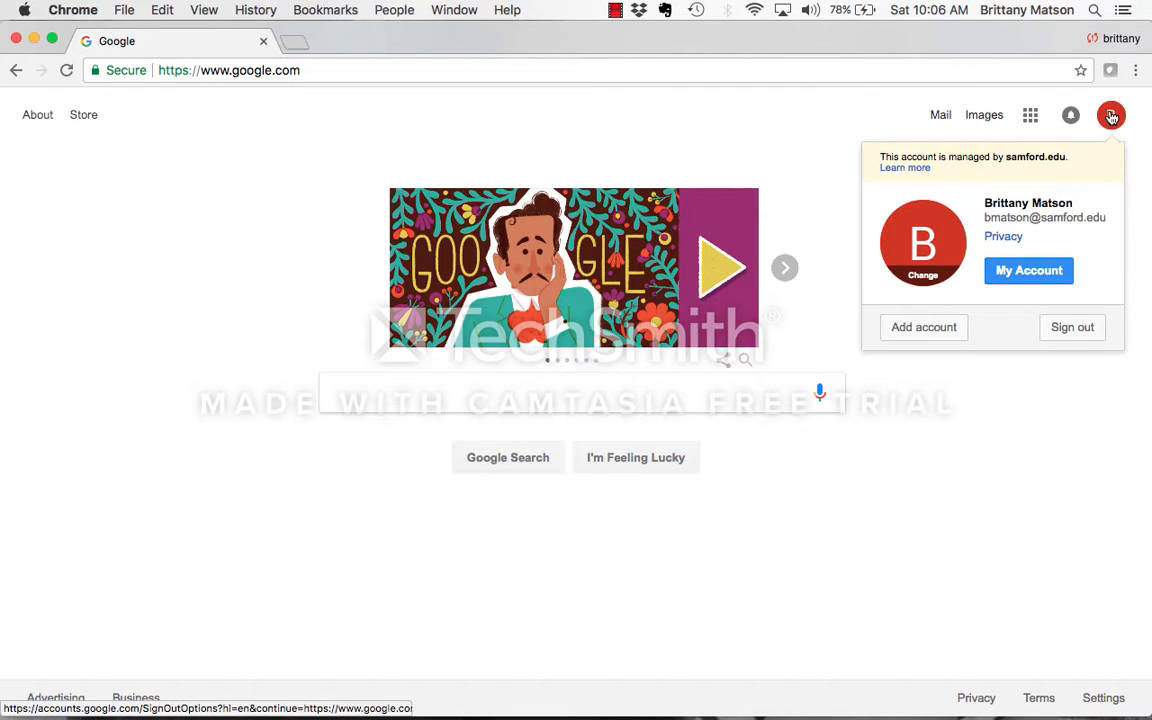
click(1110, 116)
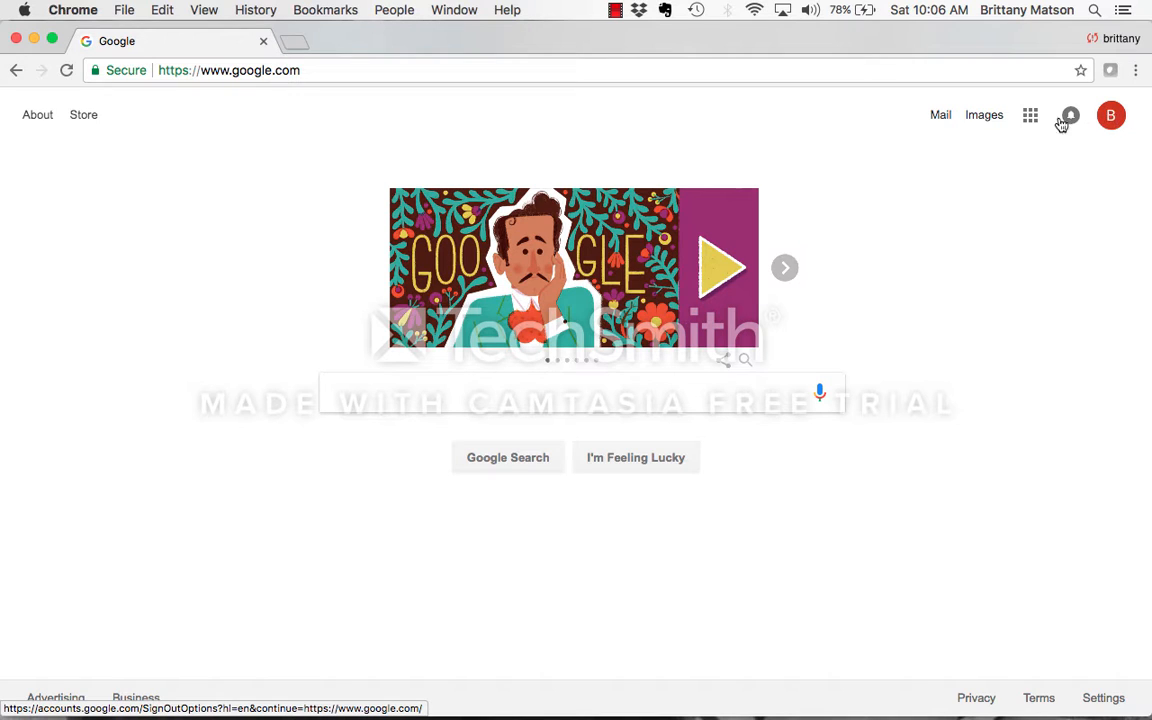
click(361, 72)
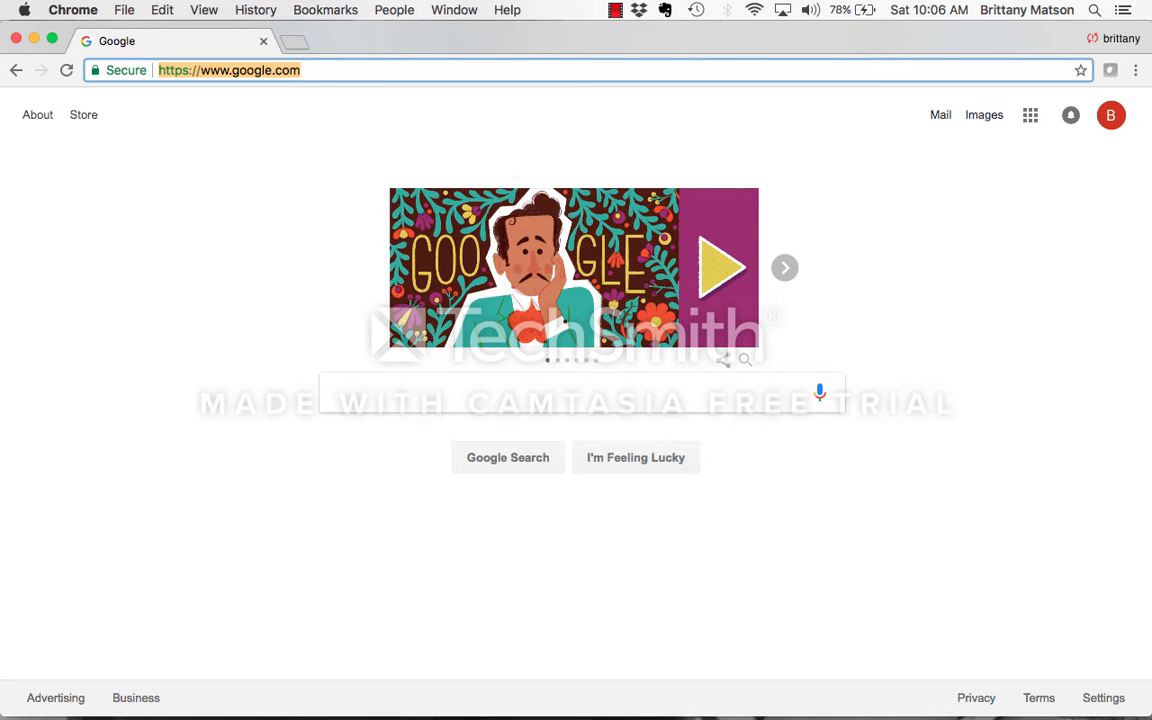
text(forms.google.com)
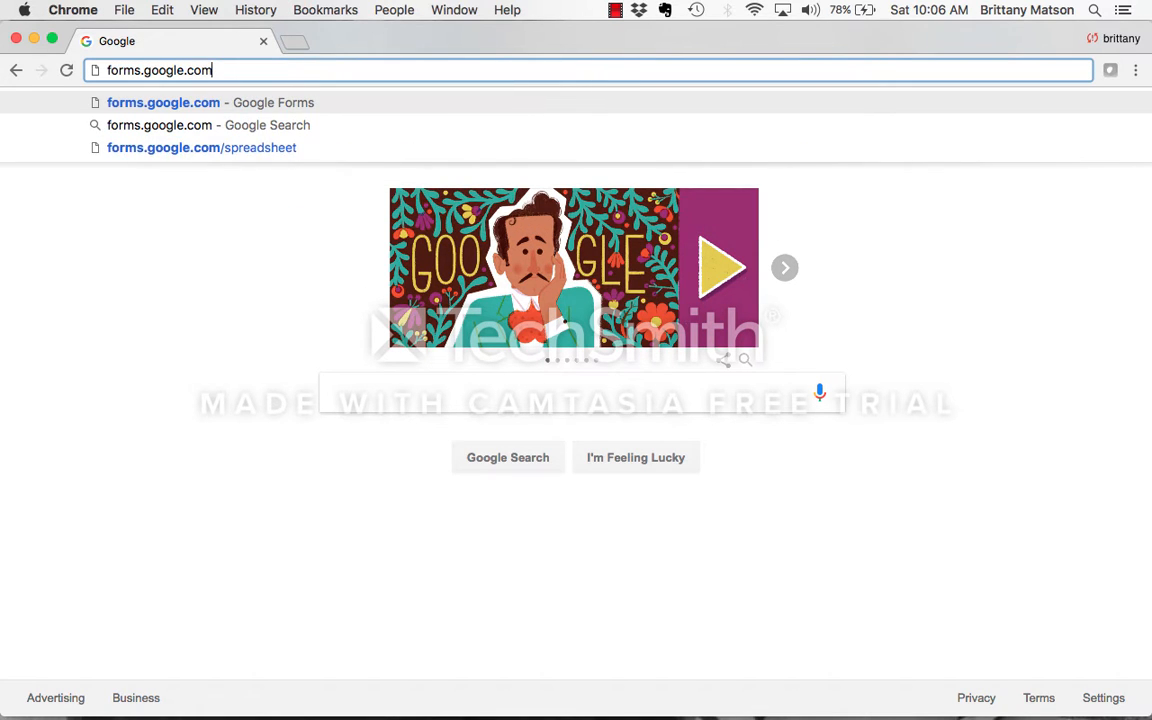
key(Return)
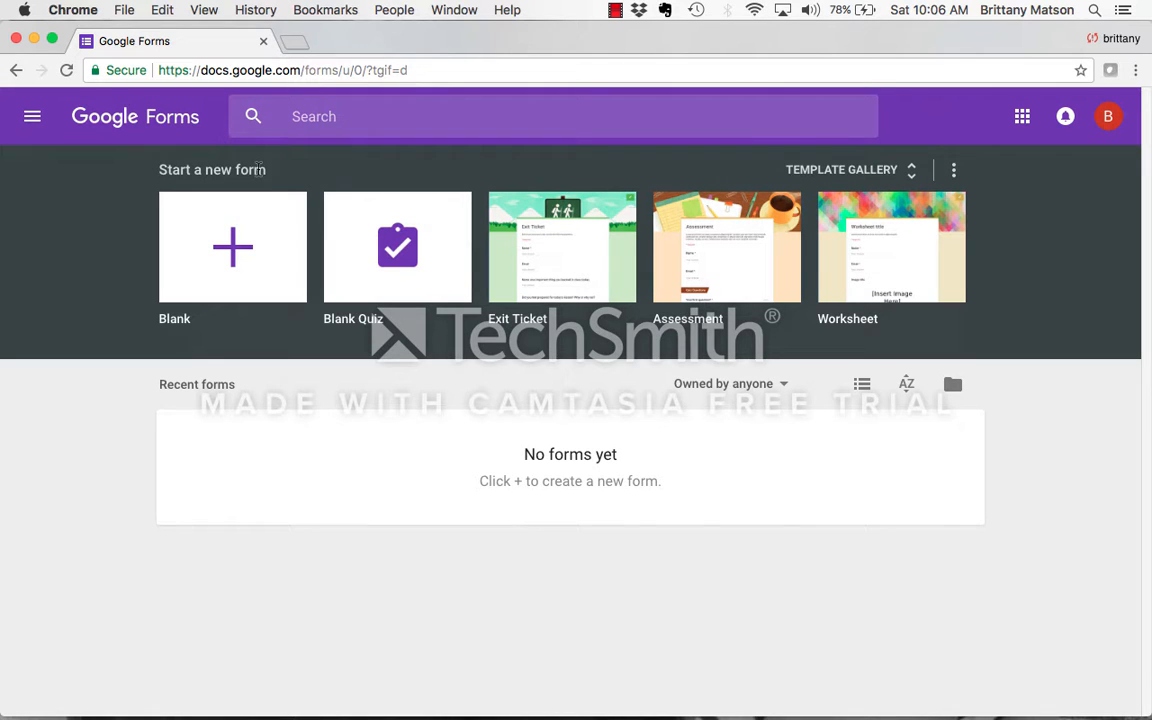
- Create a blank form, declining the tour, and name it "Parent Contact Form"
click(240, 260)
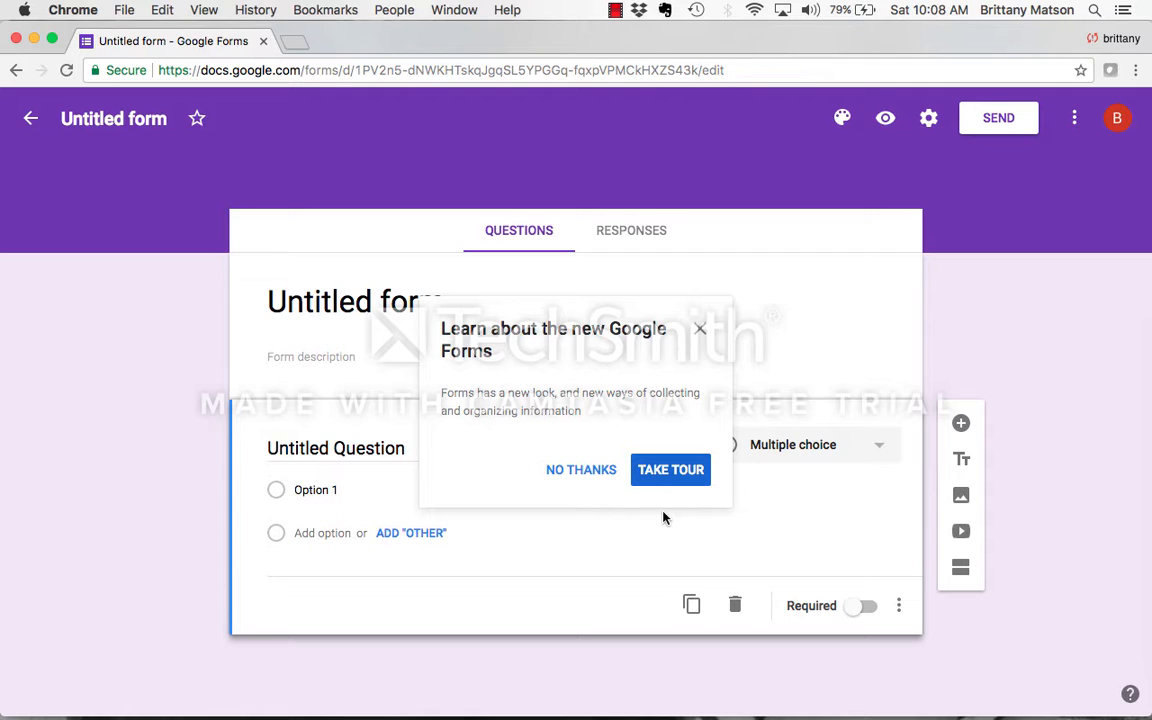
click(582, 470)
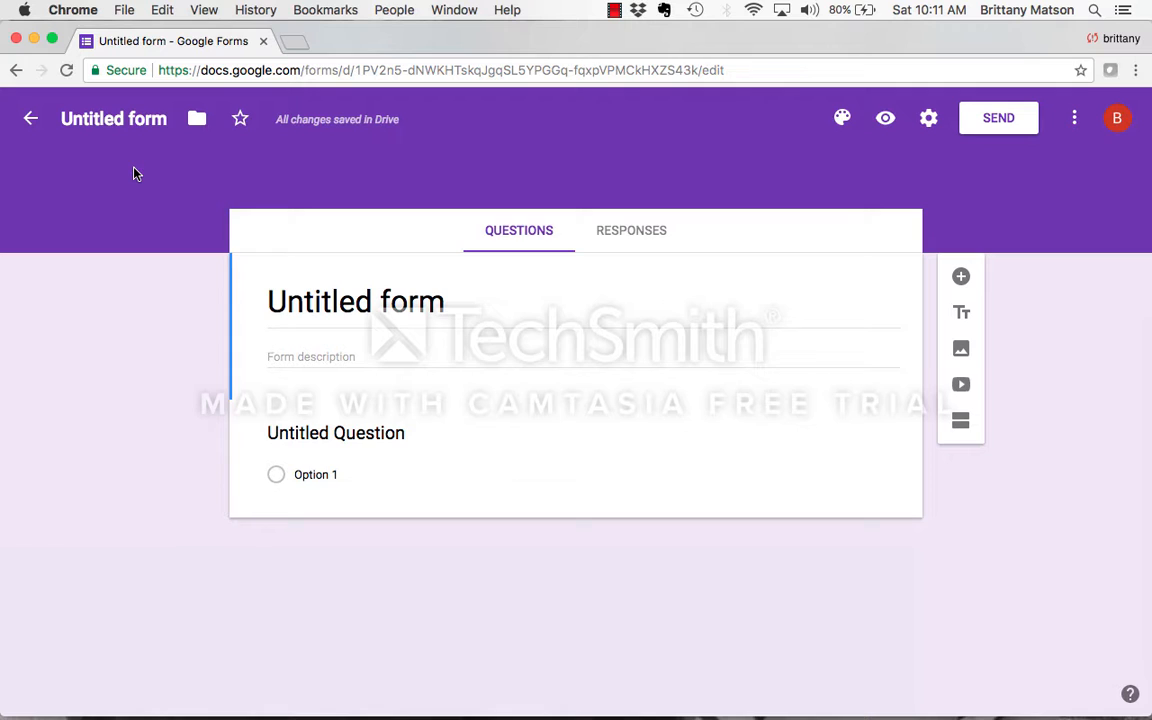
click(162, 116)
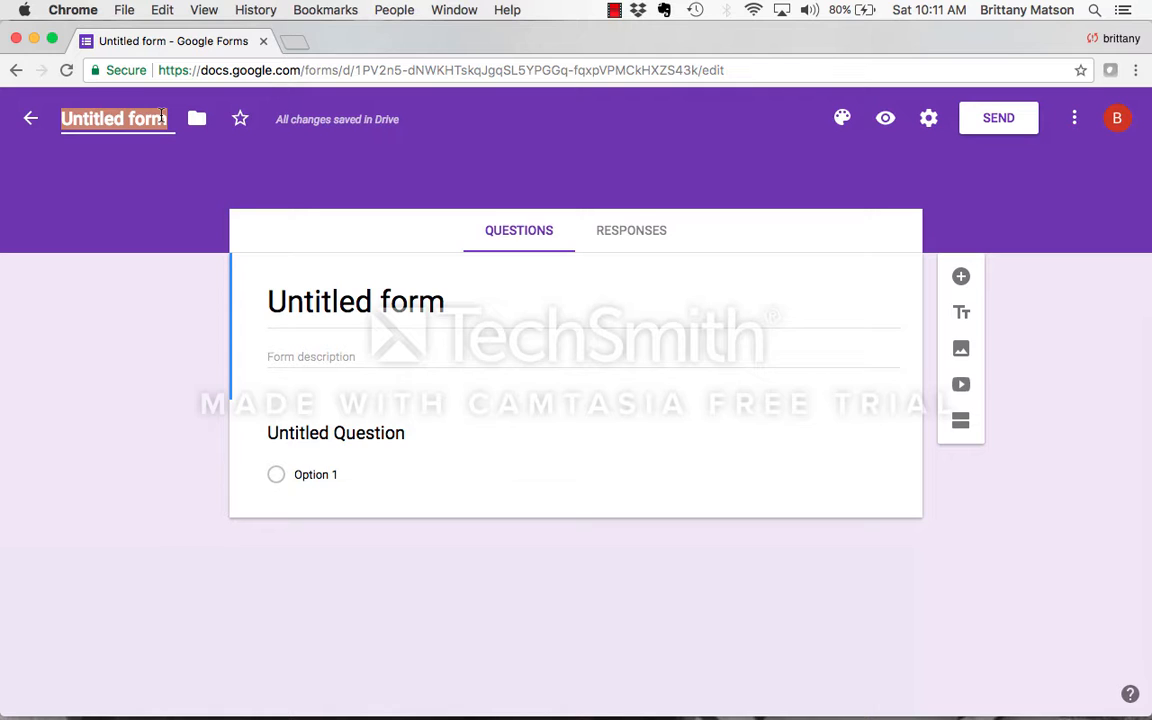
text(Par)
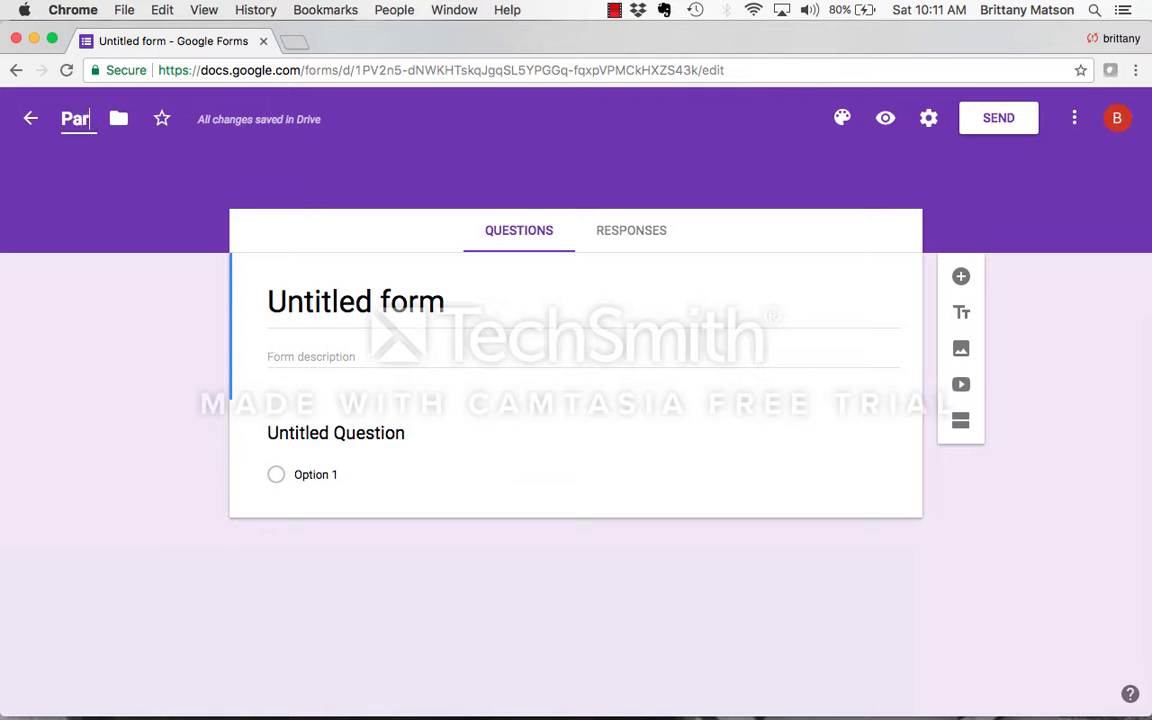
text(ent Contact Form)
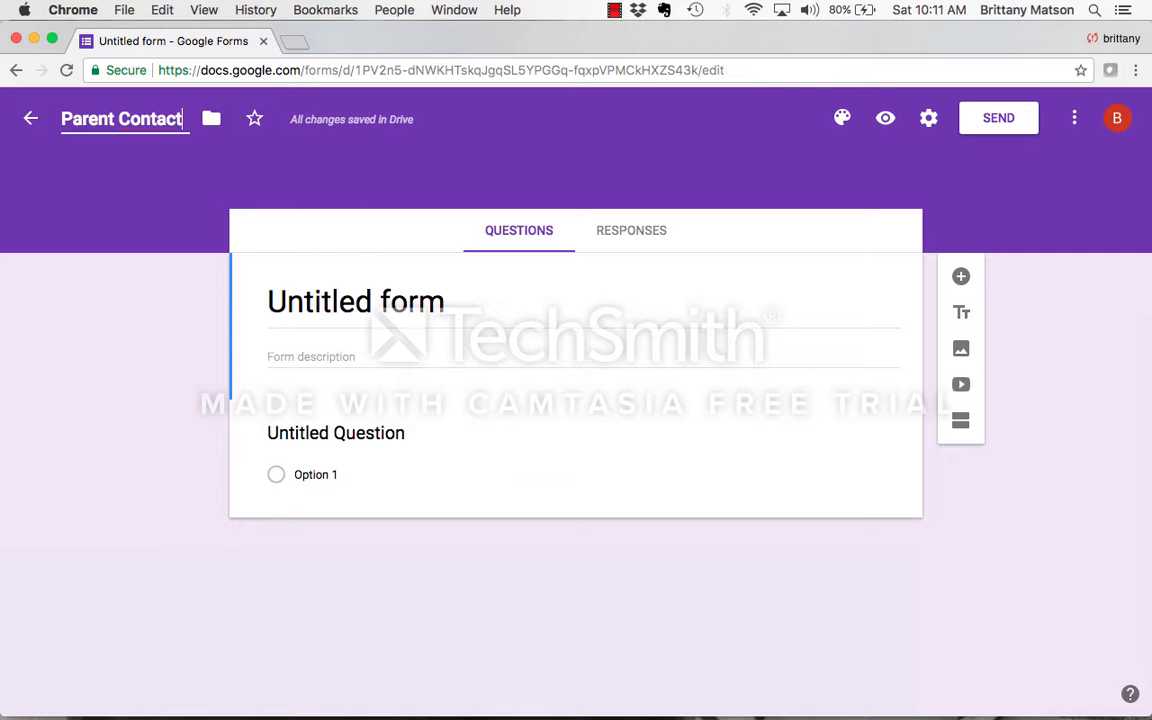
click(157, 294)
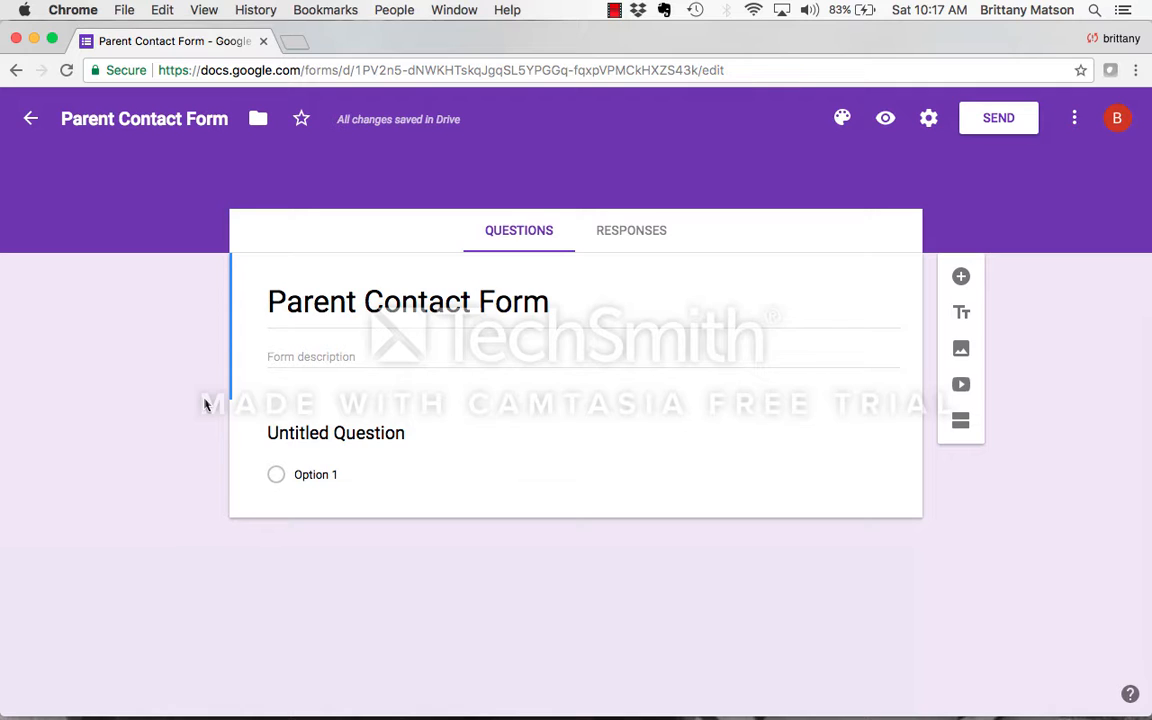
- View the available question types and title the form's first question "Student Name"
click(333, 434)
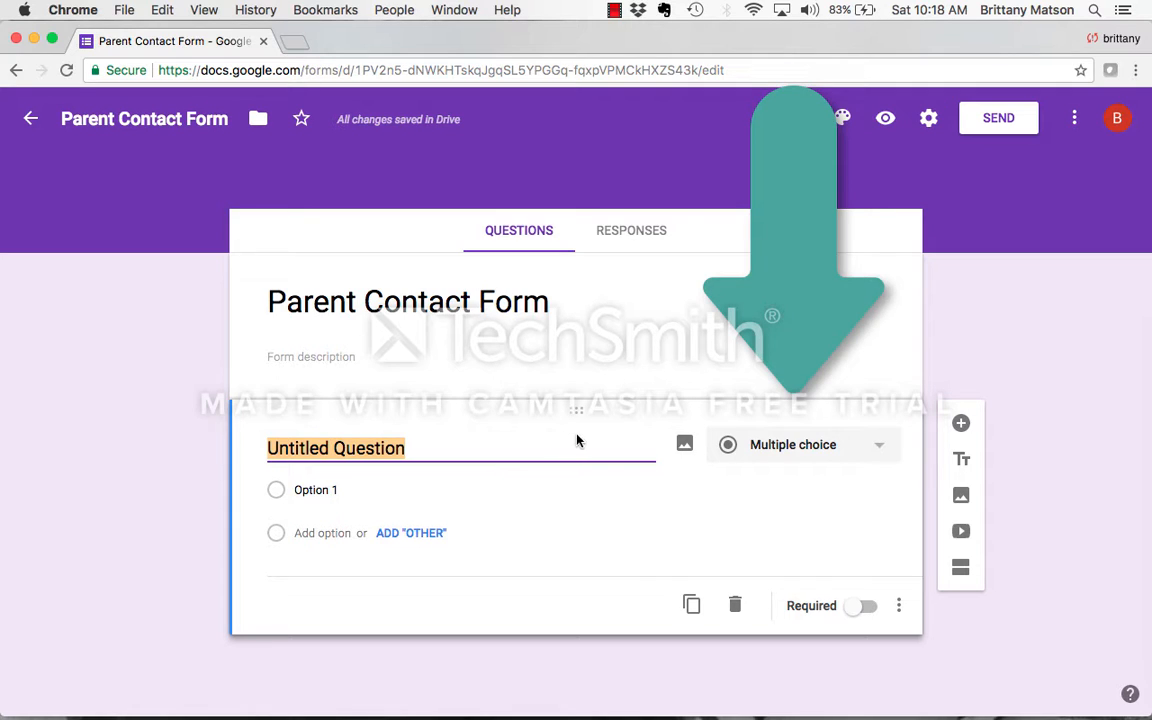
click(757, 439)
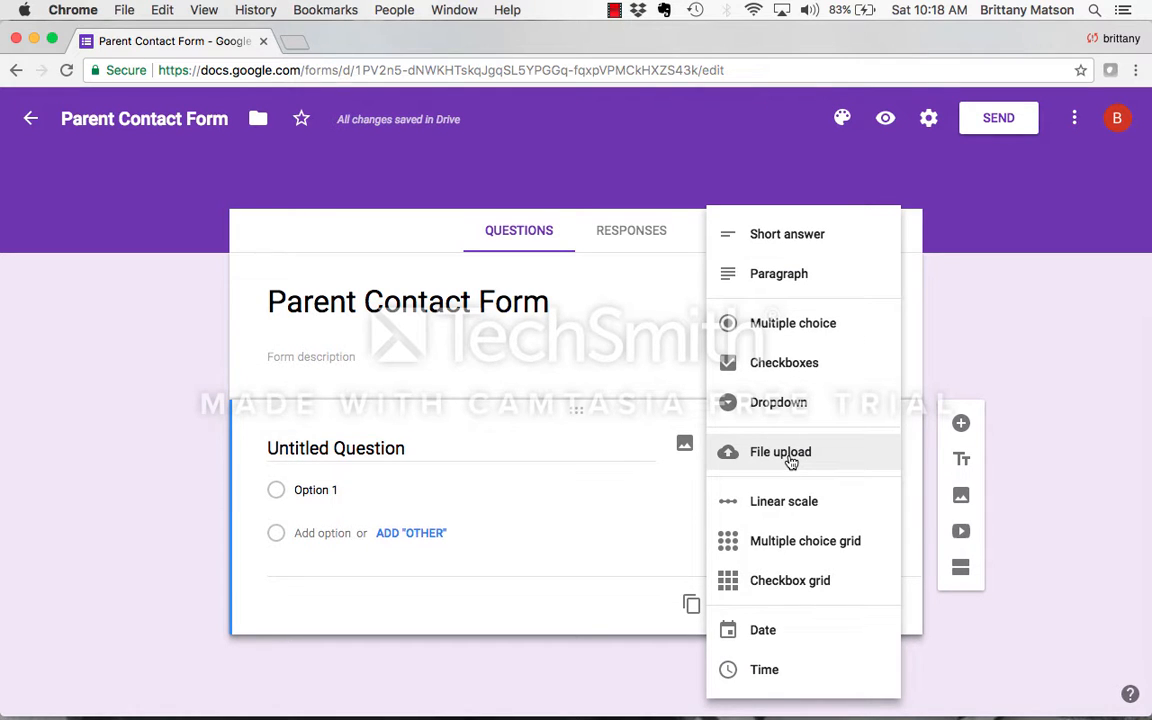
click(534, 452)
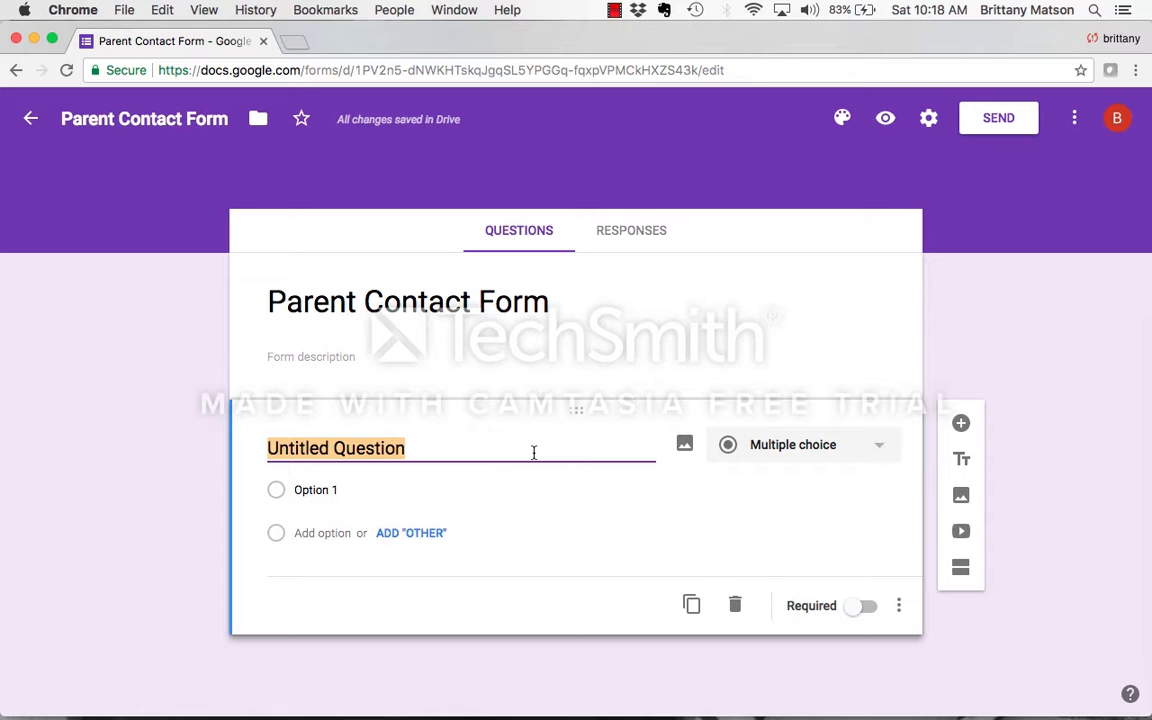
text(Student Name)
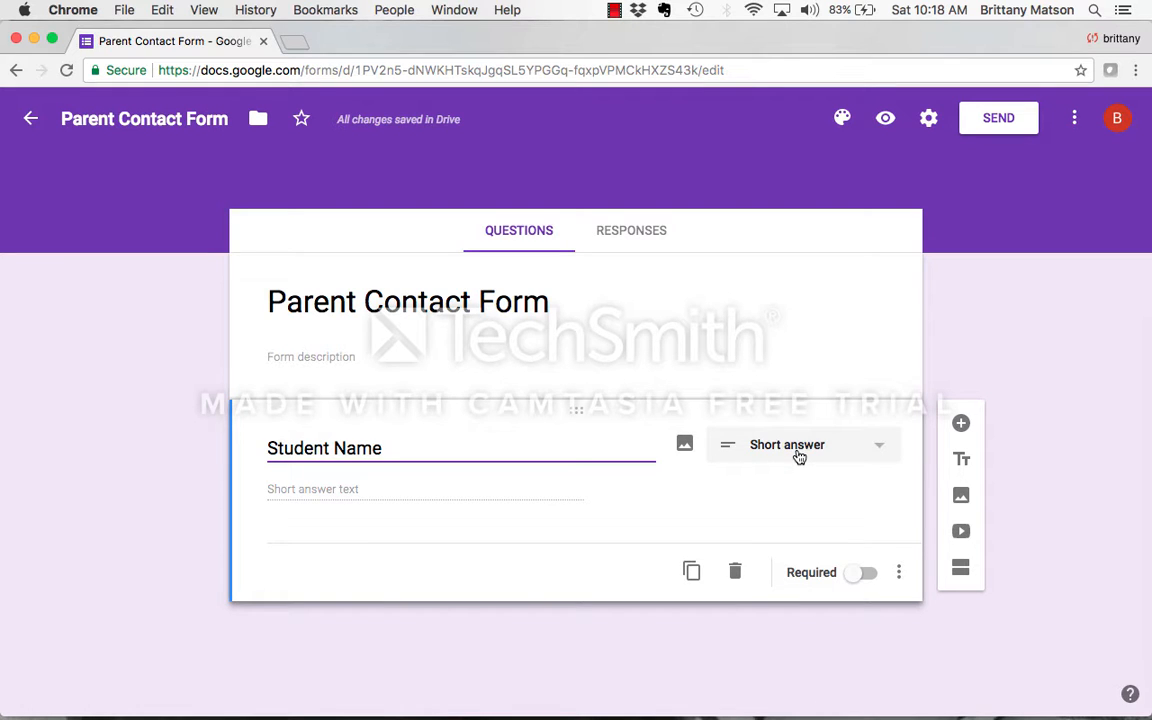
- Set the Student Name question's type to short answer and make the question required
click(799, 454)
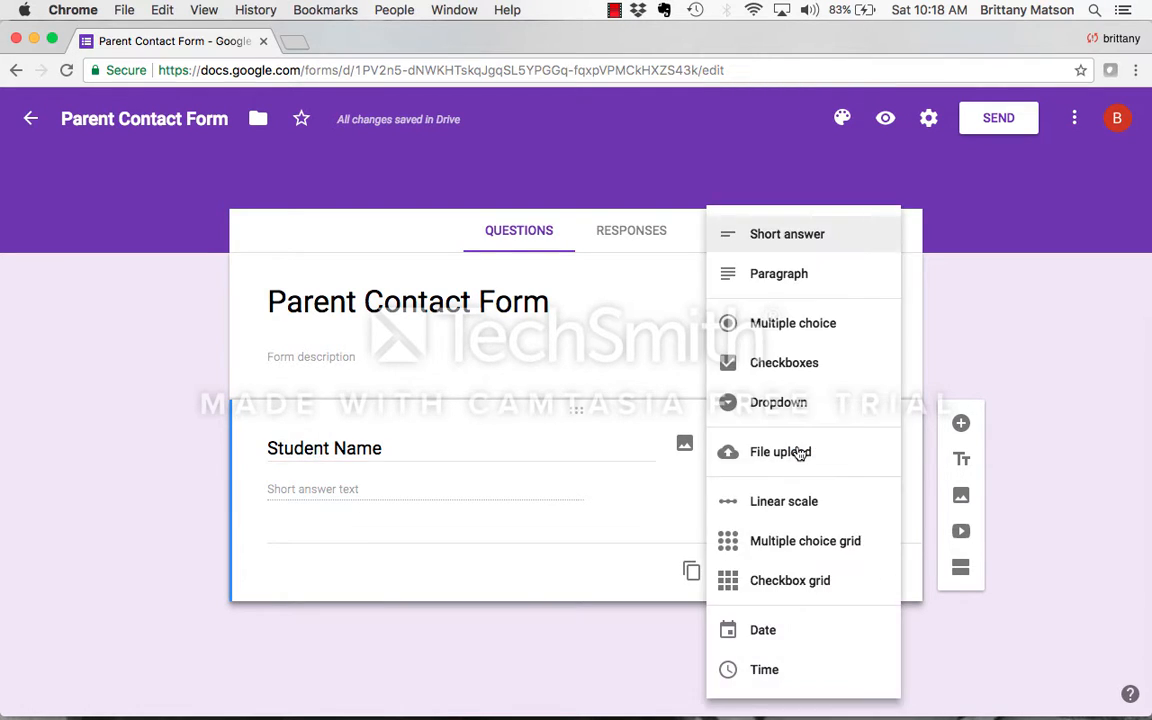
click(808, 324)
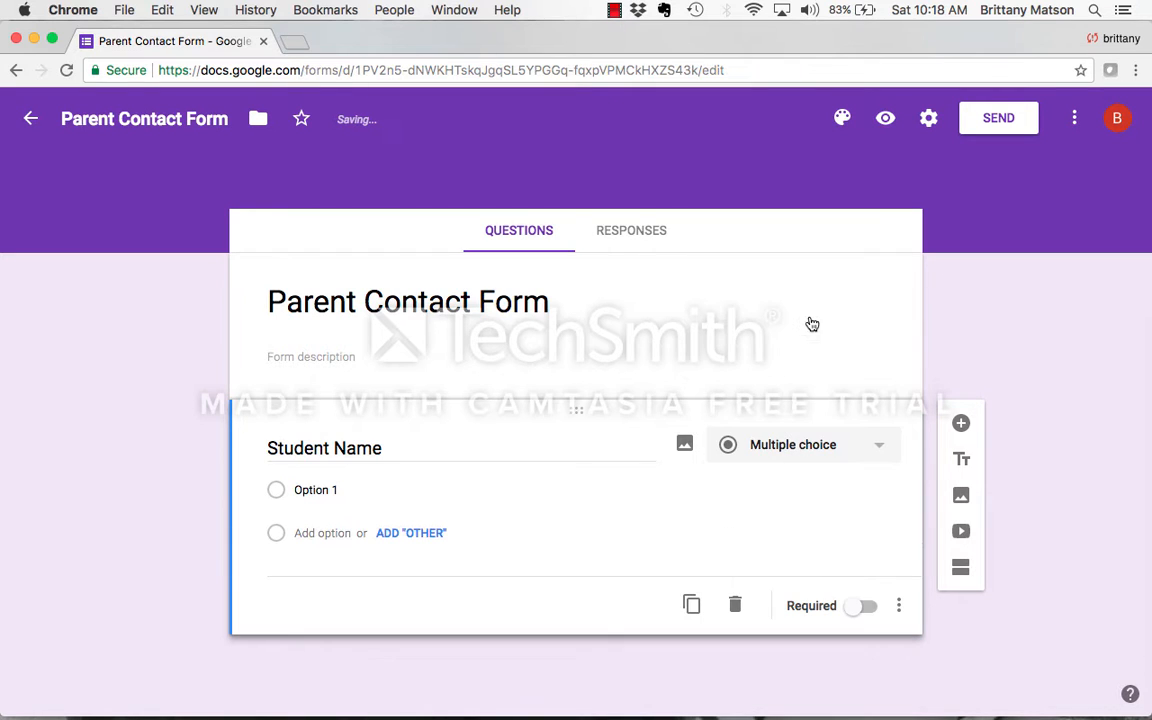
click(797, 447)
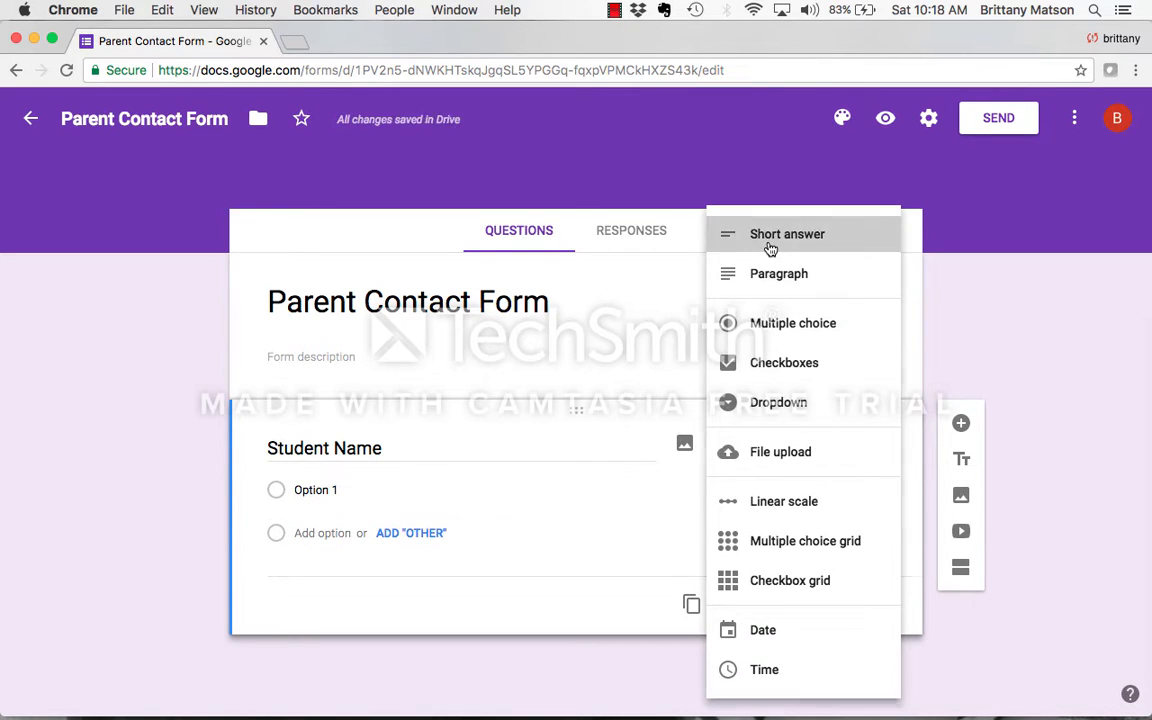
click(735, 247)
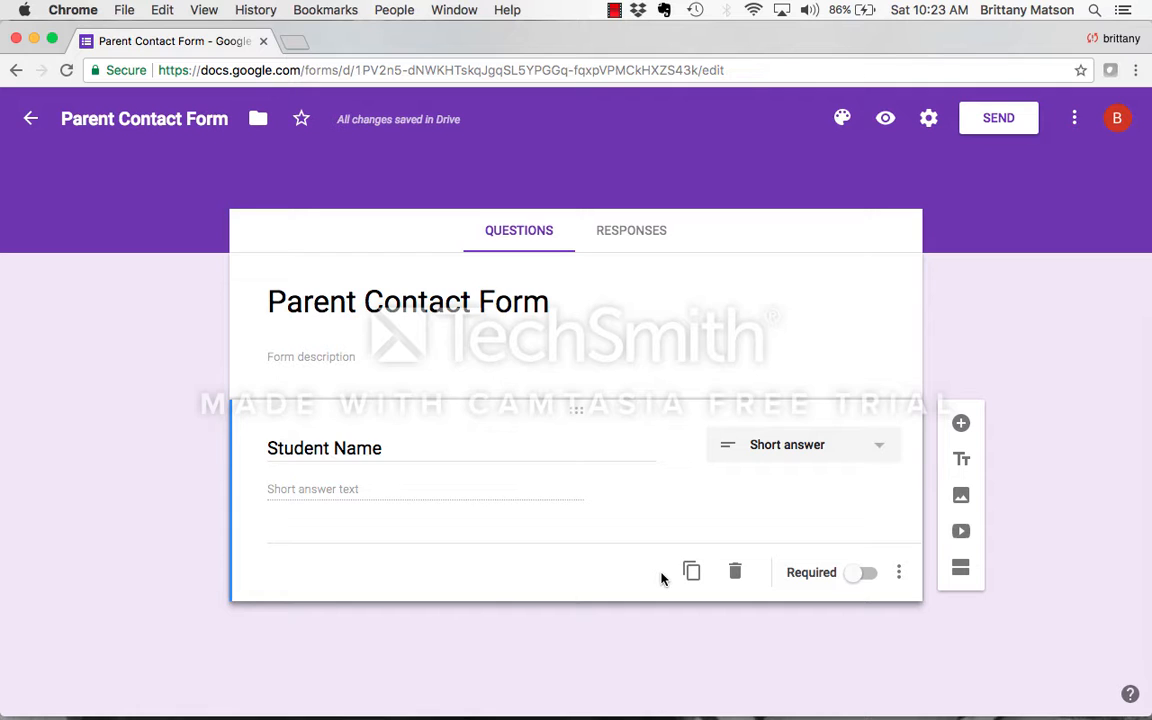
click(868, 576)
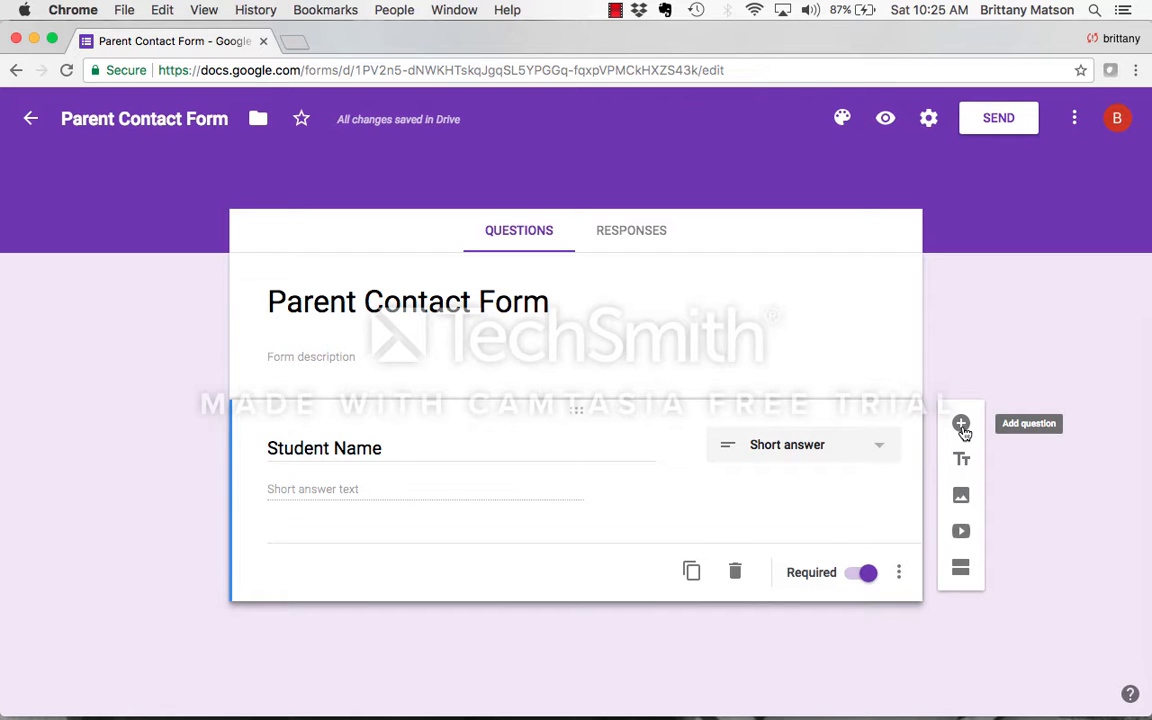
- Add a multiple choice question titled "Way of Contact" below Student Name
click(961, 424)
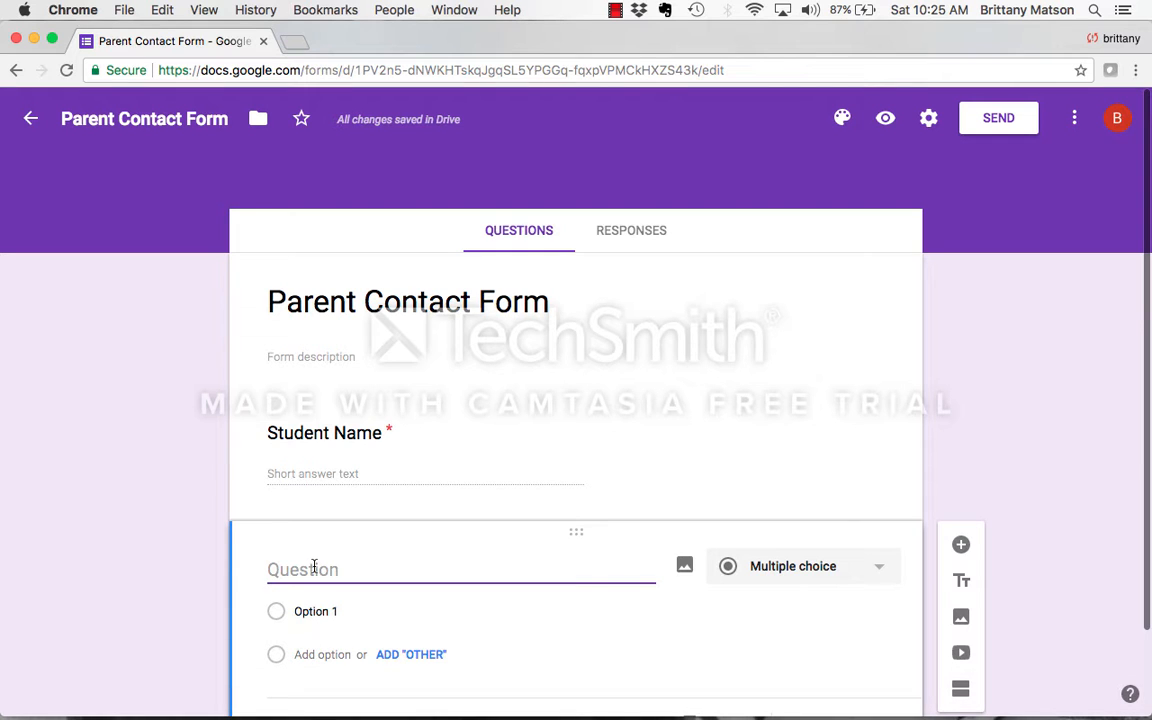
scroll(314, 566, down, 2)
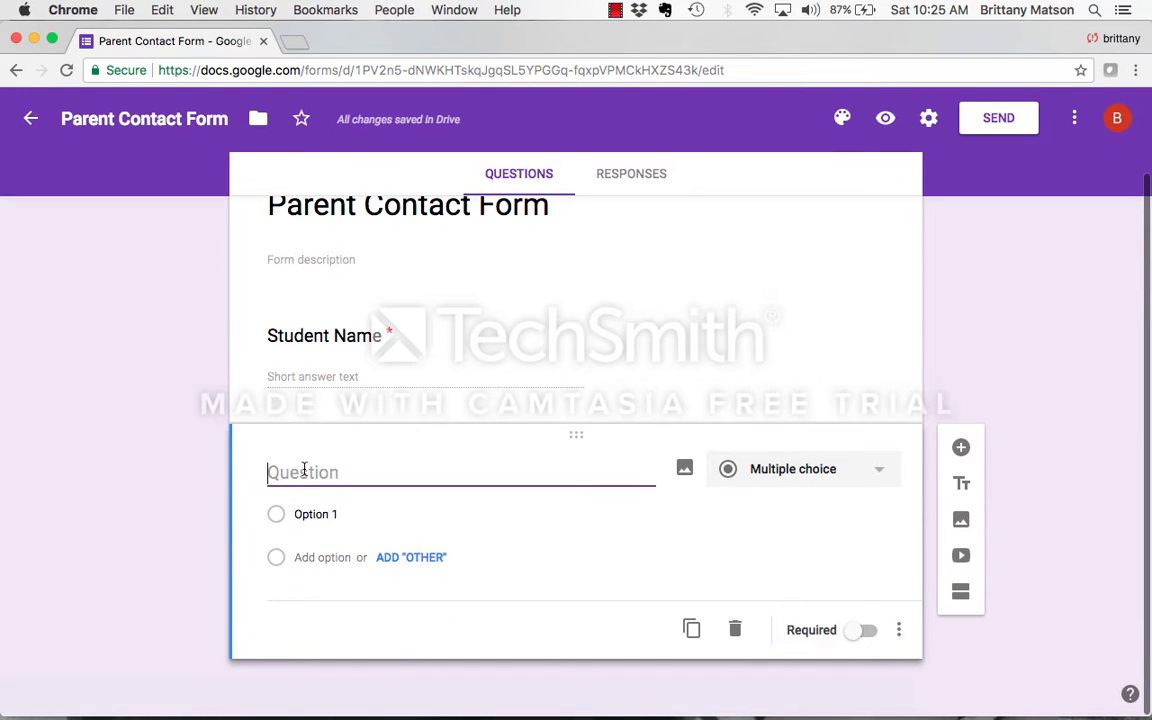
text(Way of Contact)
- Give the Way of Contact question the options "Phone call", "Email", "In person" and Other, and make it required
click(733, 538)
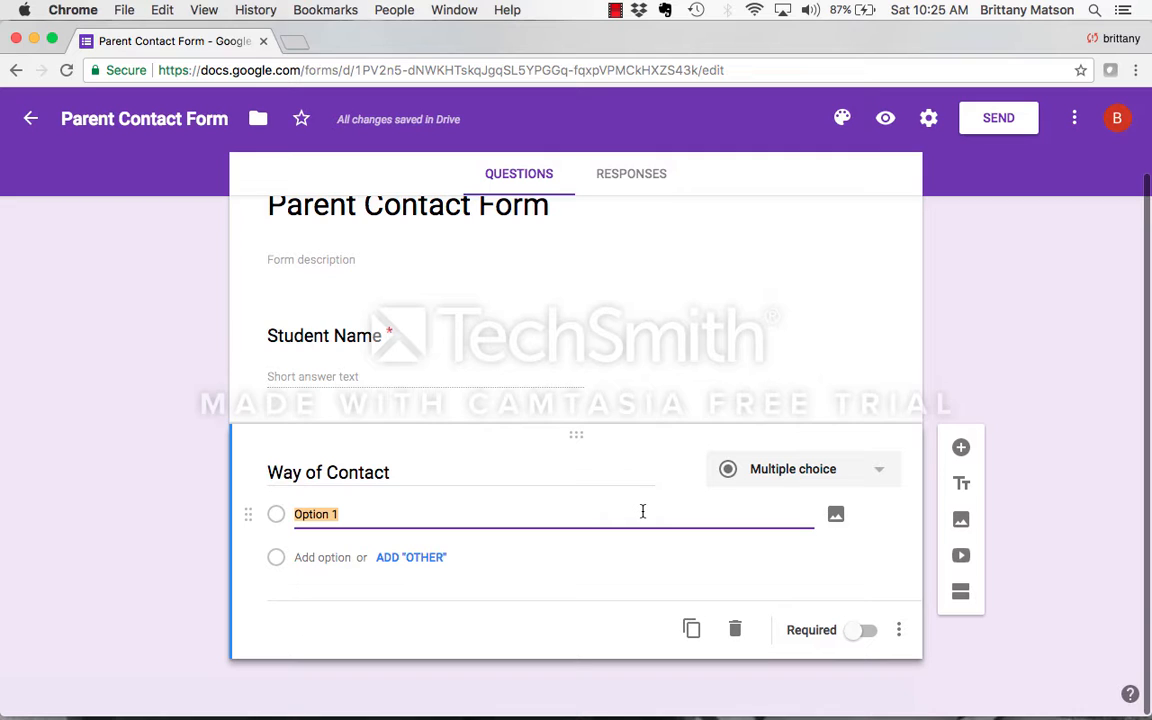
text(Phone call)
key(Return)
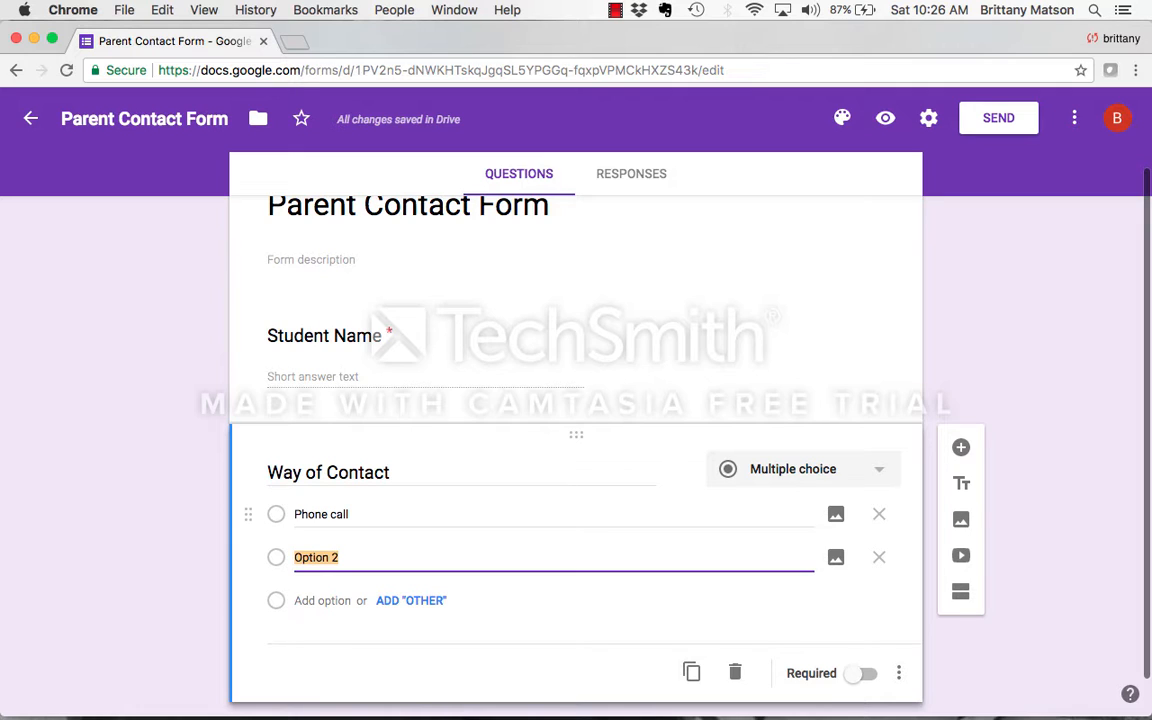
text(Email)
key(Return)
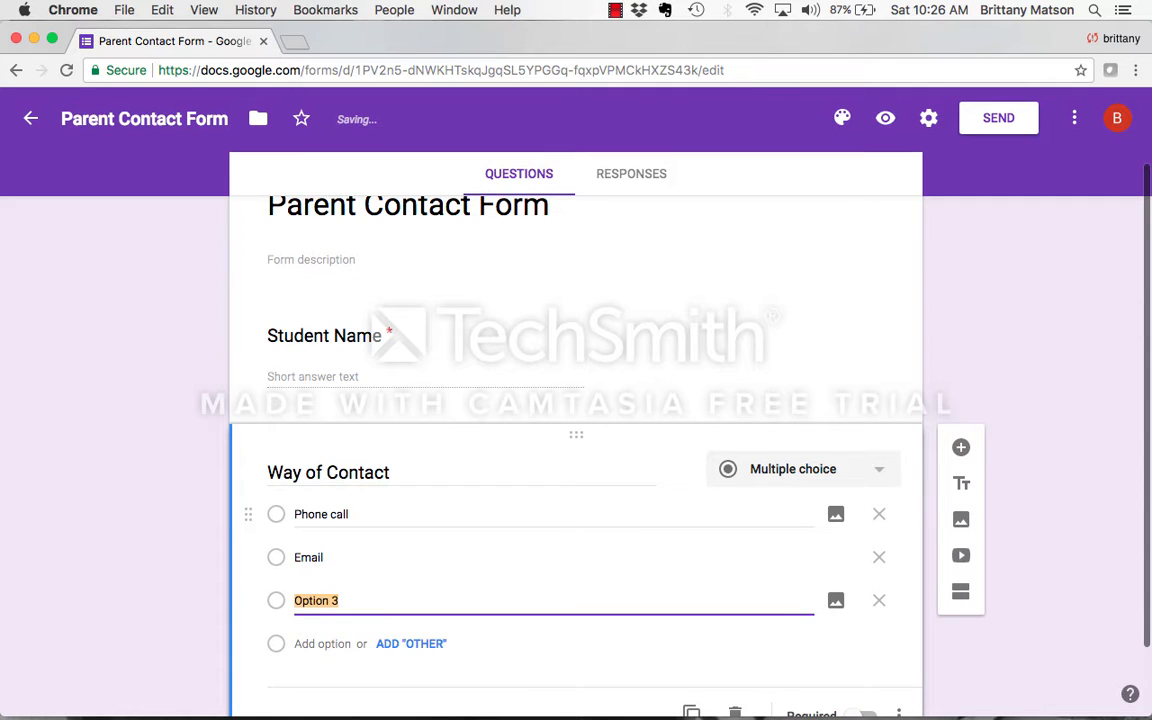
text(In per)
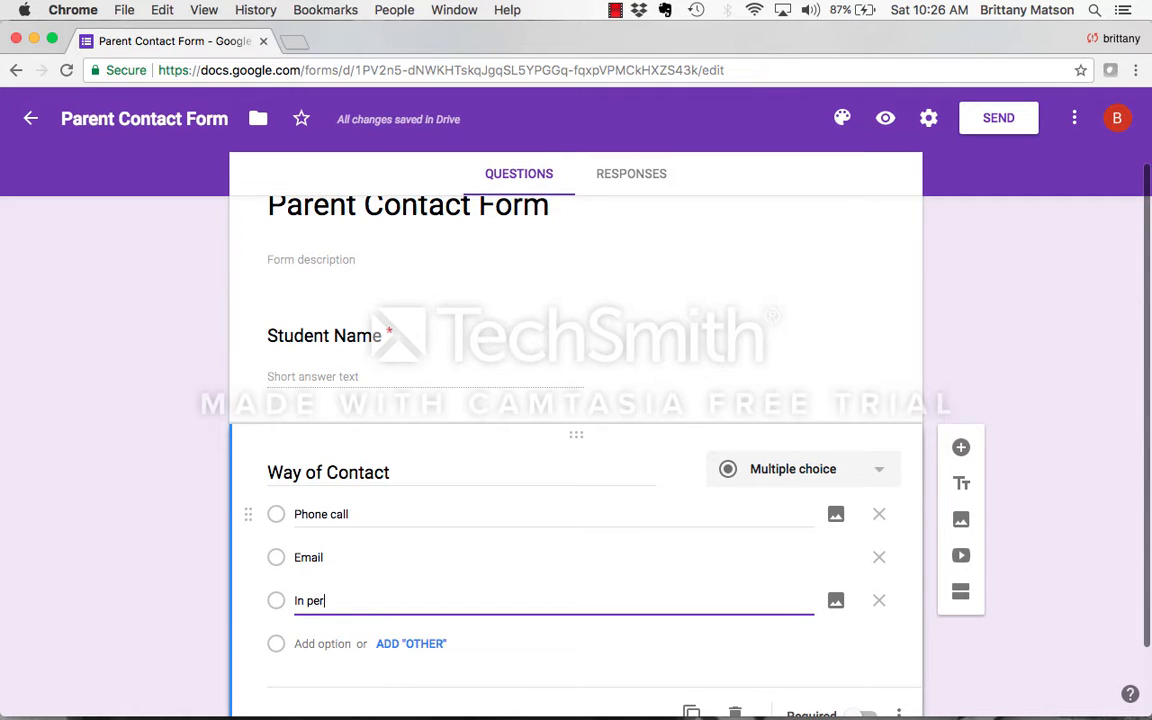
text(son)
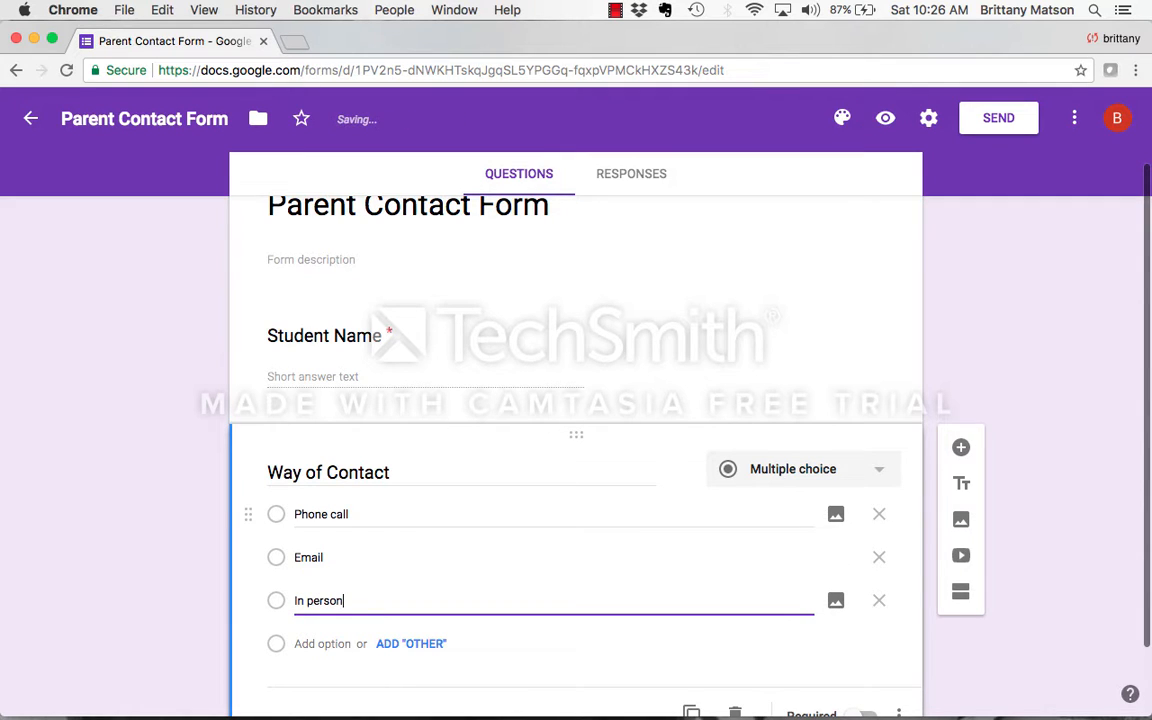
scroll(433, 588, down, 2)
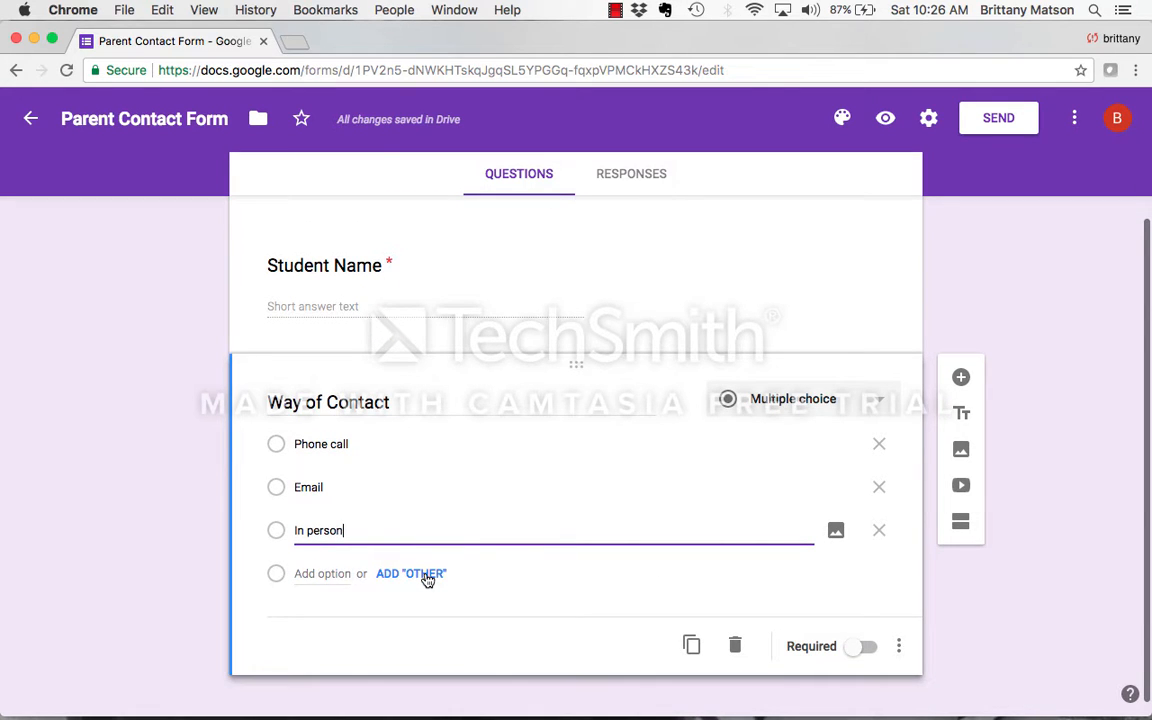
click(428, 575)
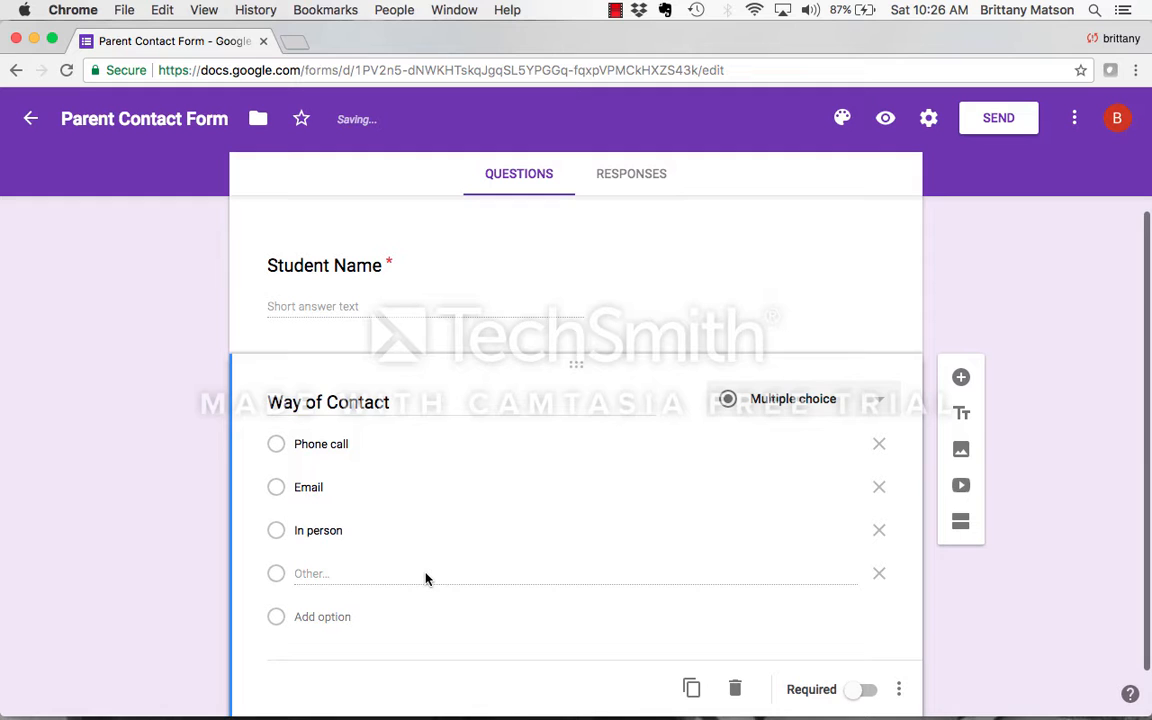
scroll(425, 578, down, 2)
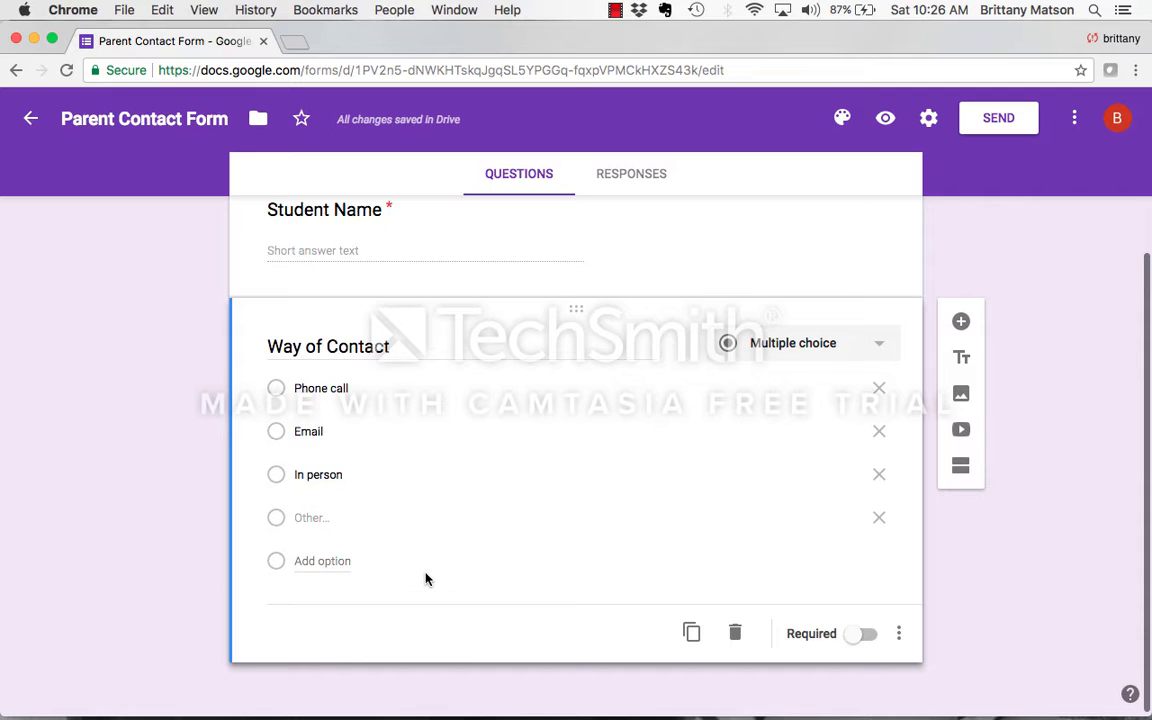
click(866, 636)
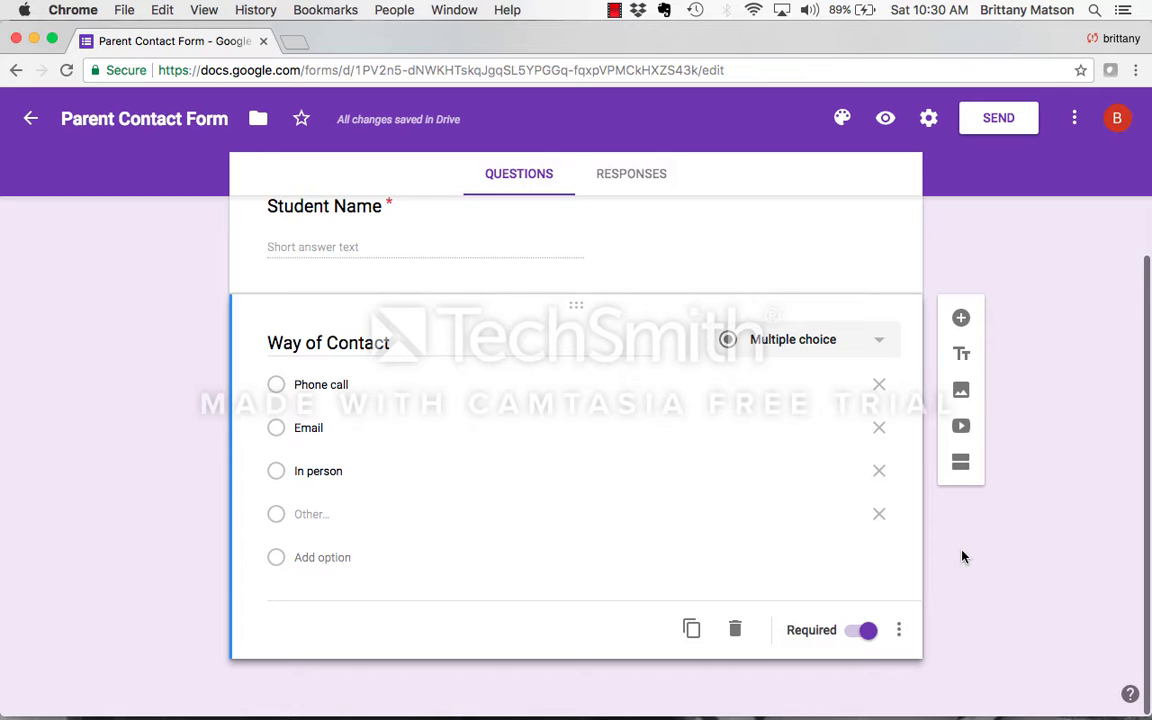
- Add a checkboxes question titled "Reason for contact" below Way of Contact
click(960, 320)
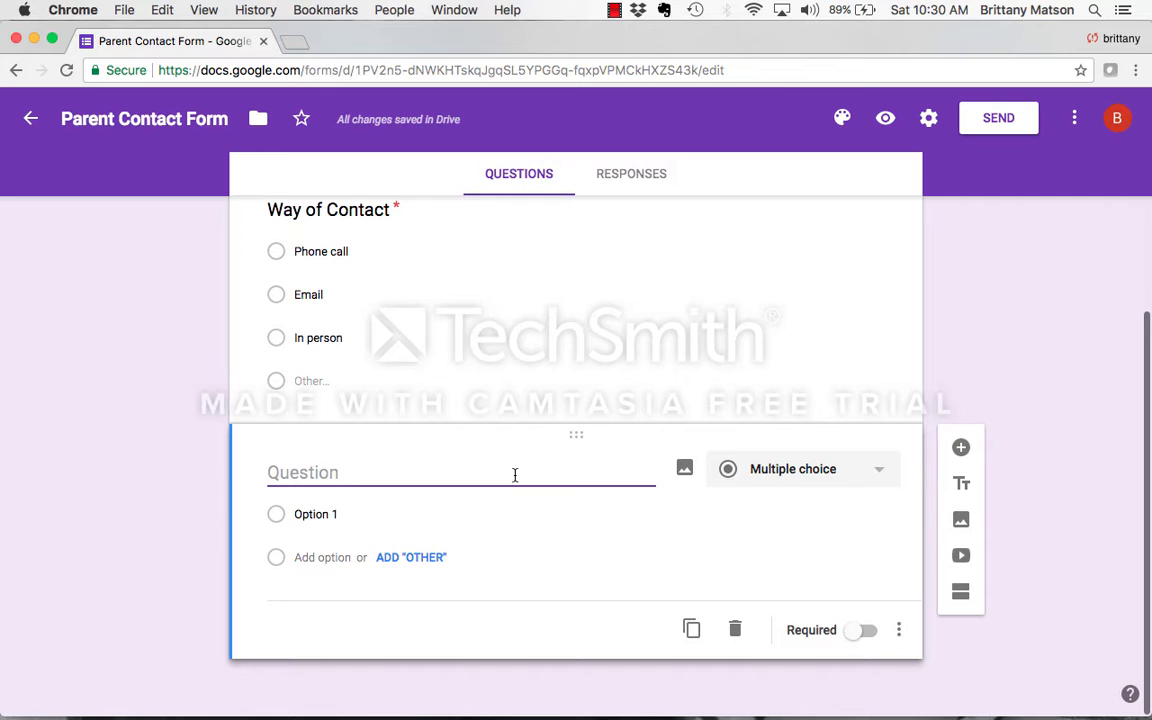
text(Reason for con)
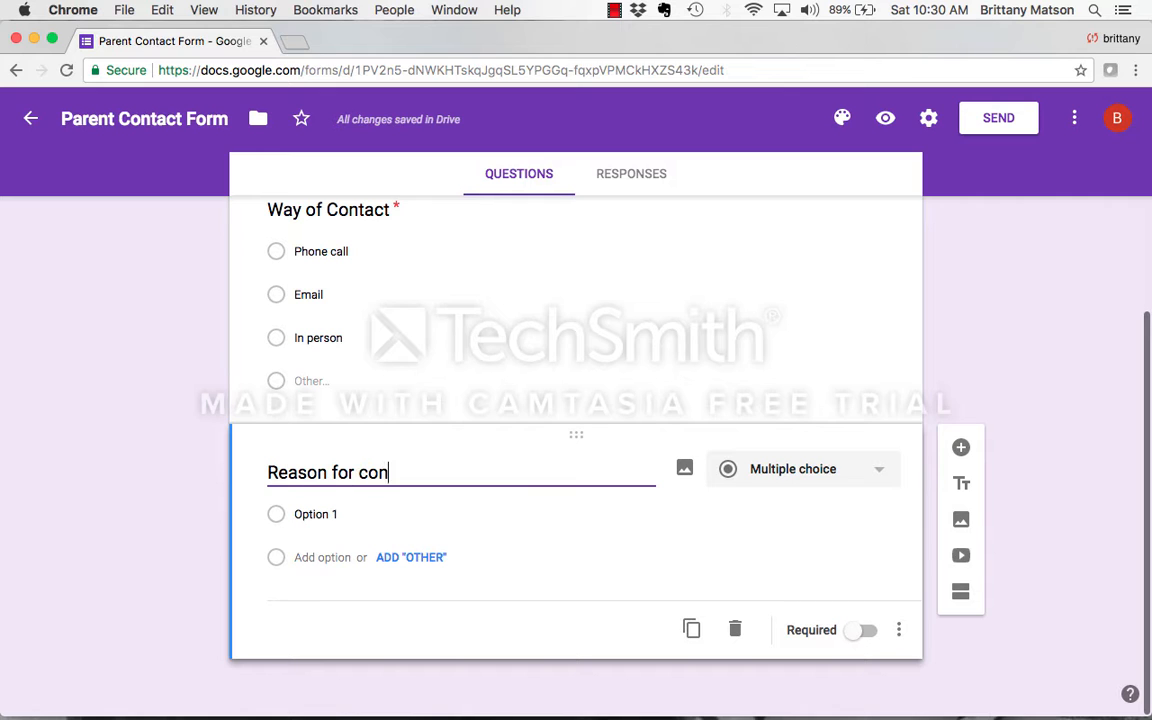
text(tact)
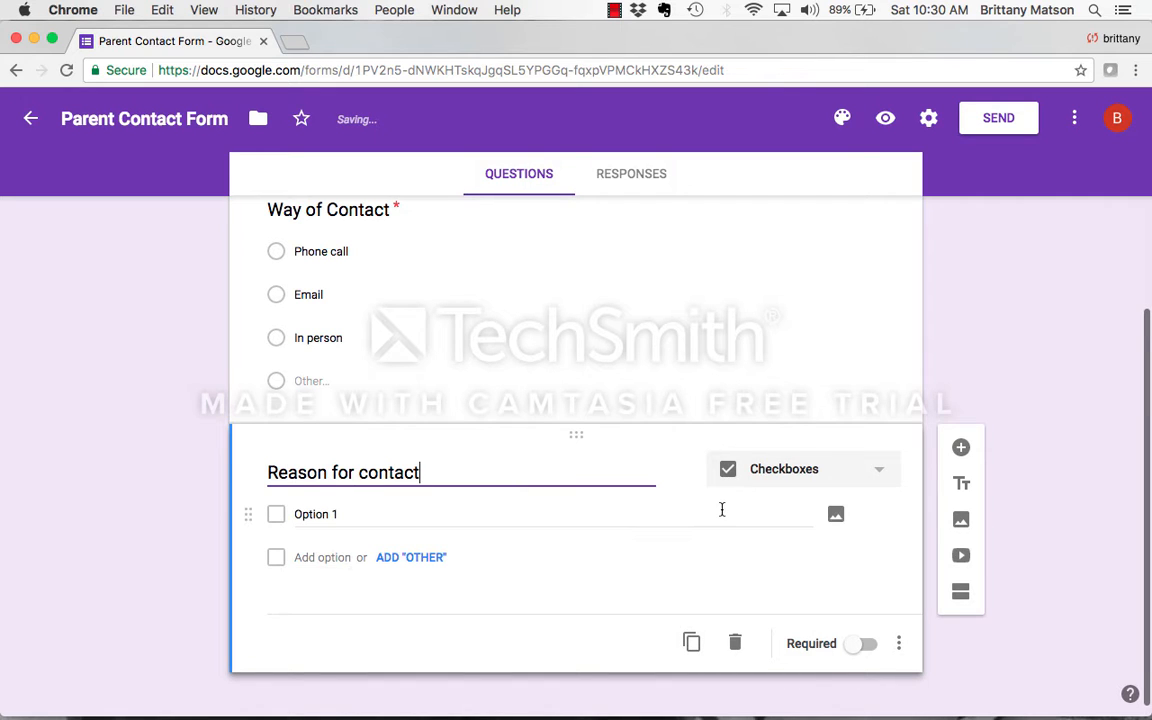
- Give the Reason for contact question the options "Behavior", "Positive", "Grades" and Other, and make it required
click(720, 509)
text(Be)
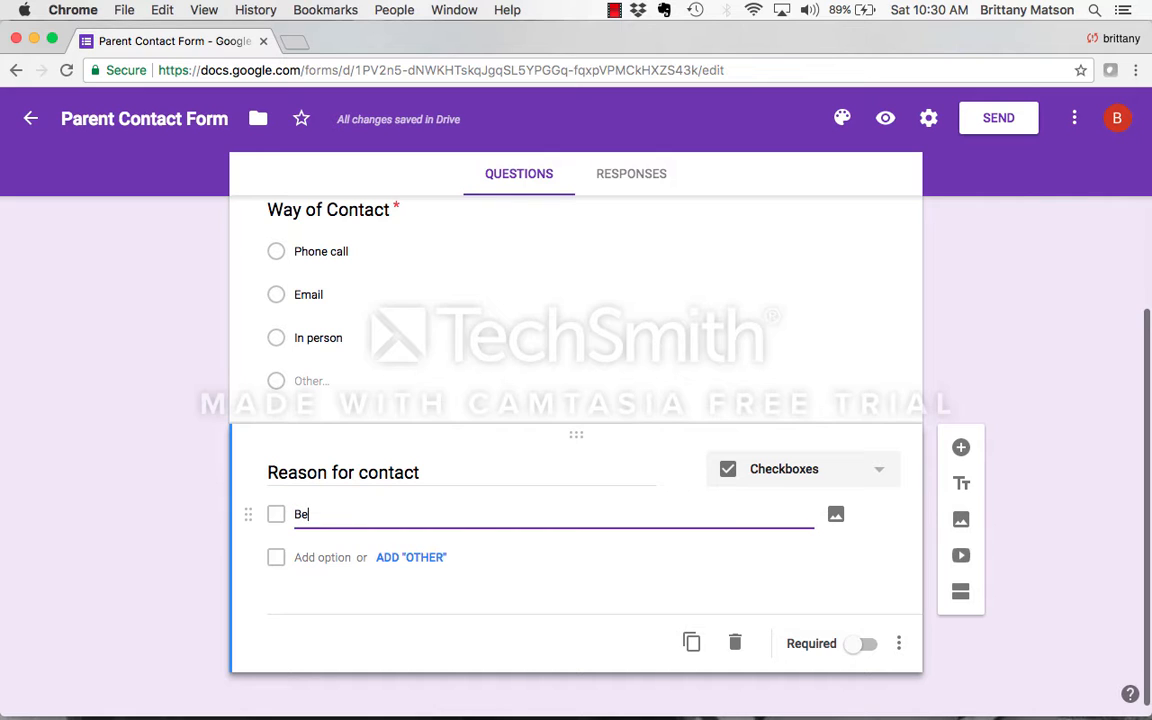
text(havior)
key(Return)
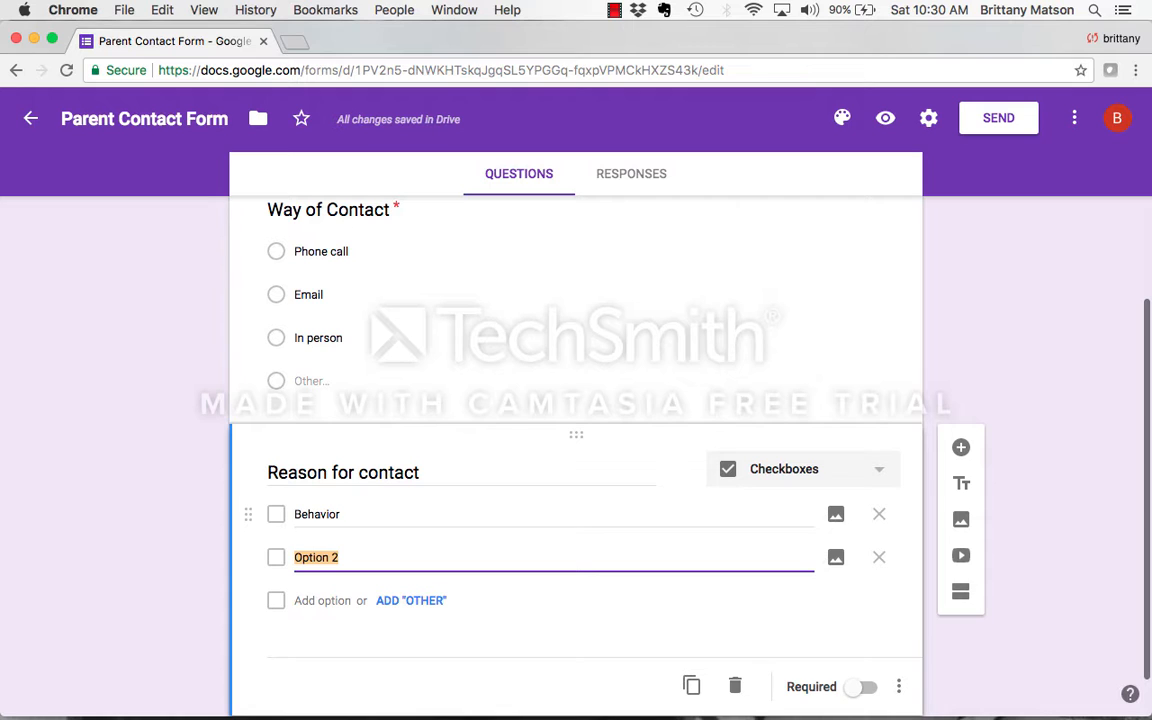
text(Positive)
key(Return)
text(Grades)
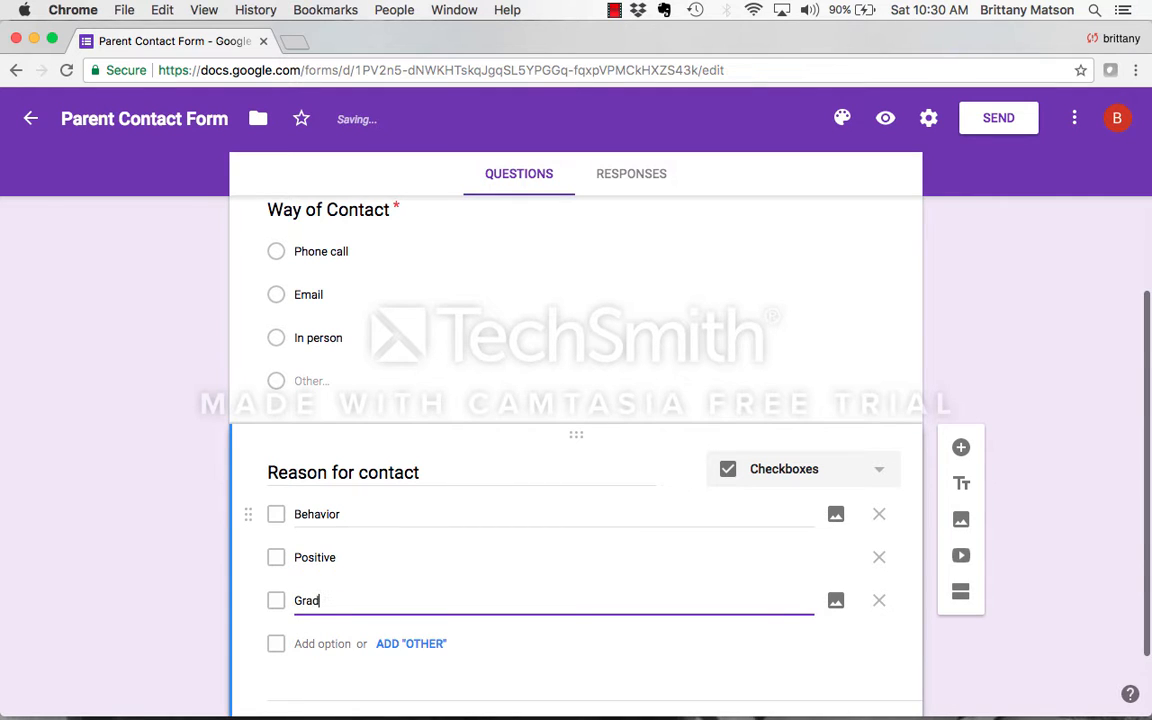
click(424, 644)
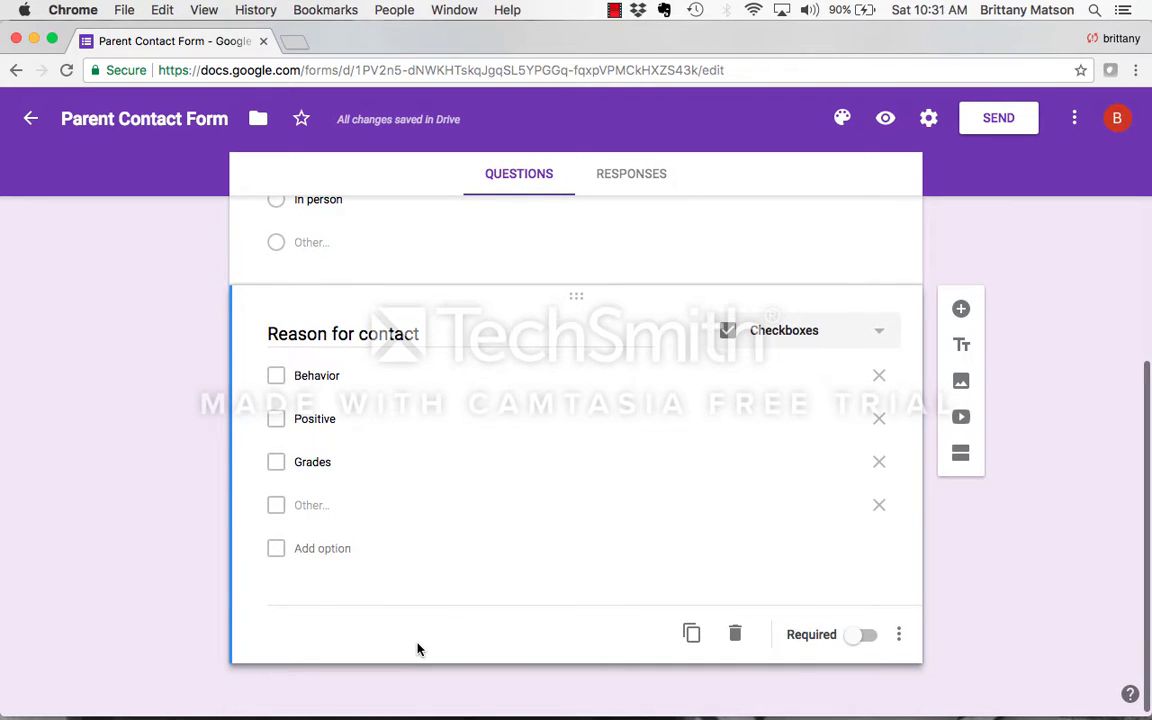
scroll(447, 566, up, 2)
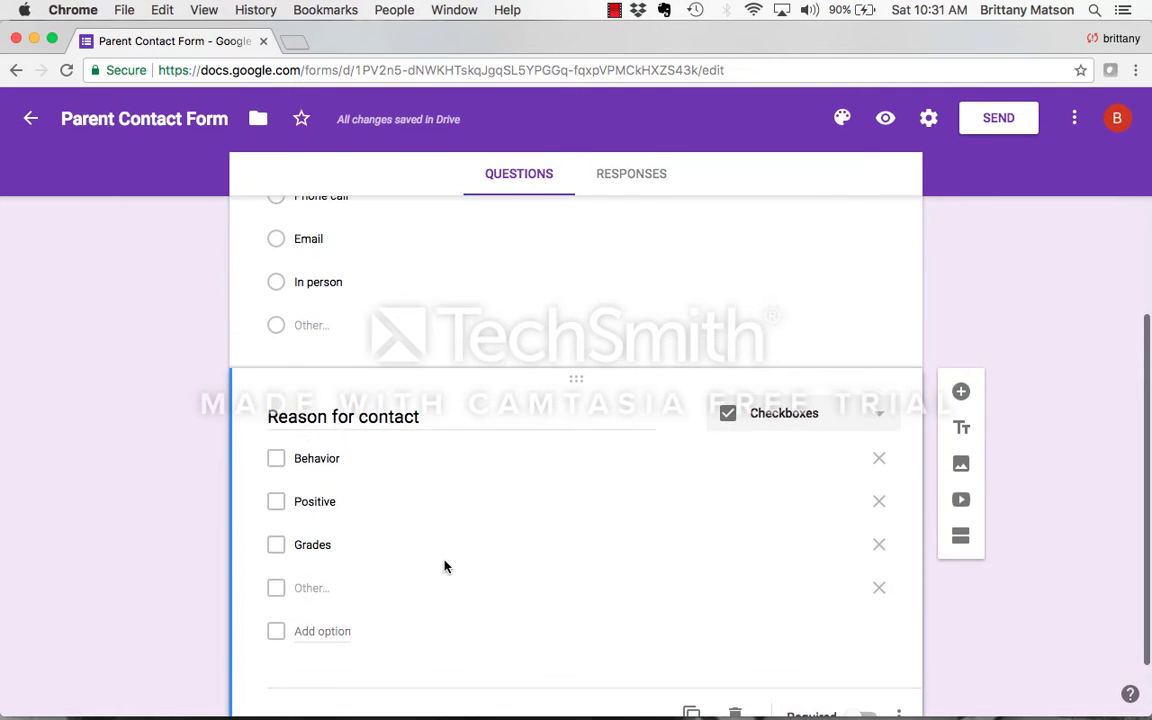
scroll(447, 566, down, 2)
click(862, 631)
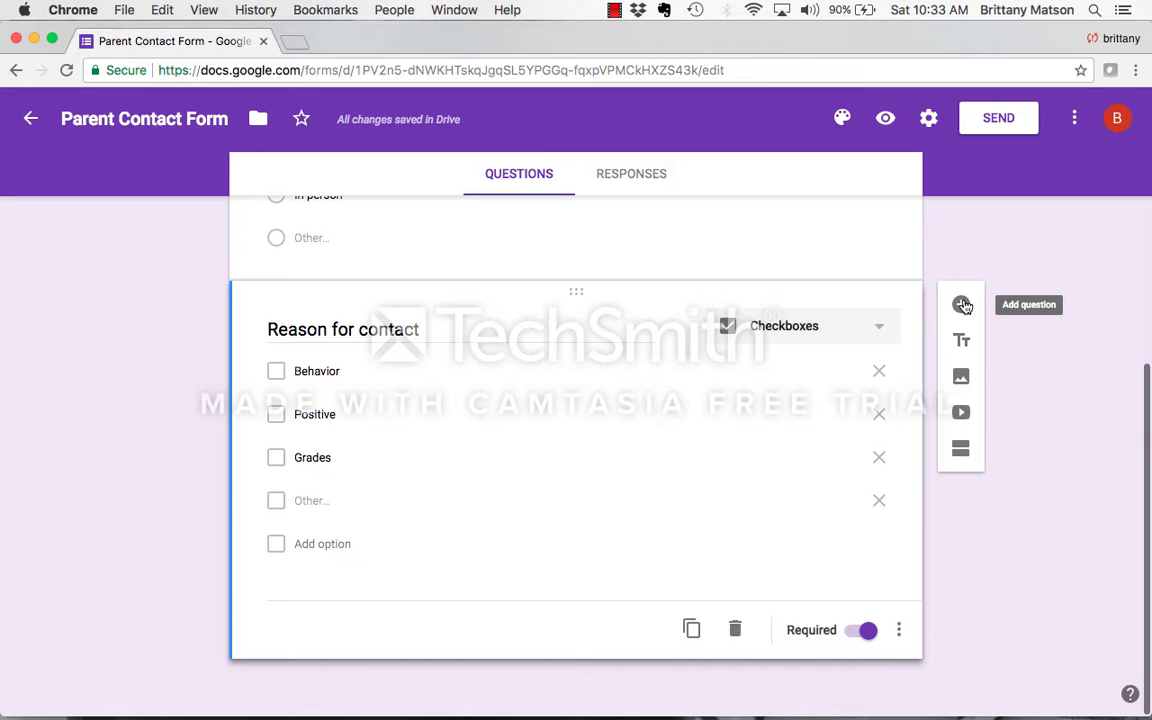
- Add a required paragraph question titled "Summary of contact" below Reason for contact
click(962, 306)
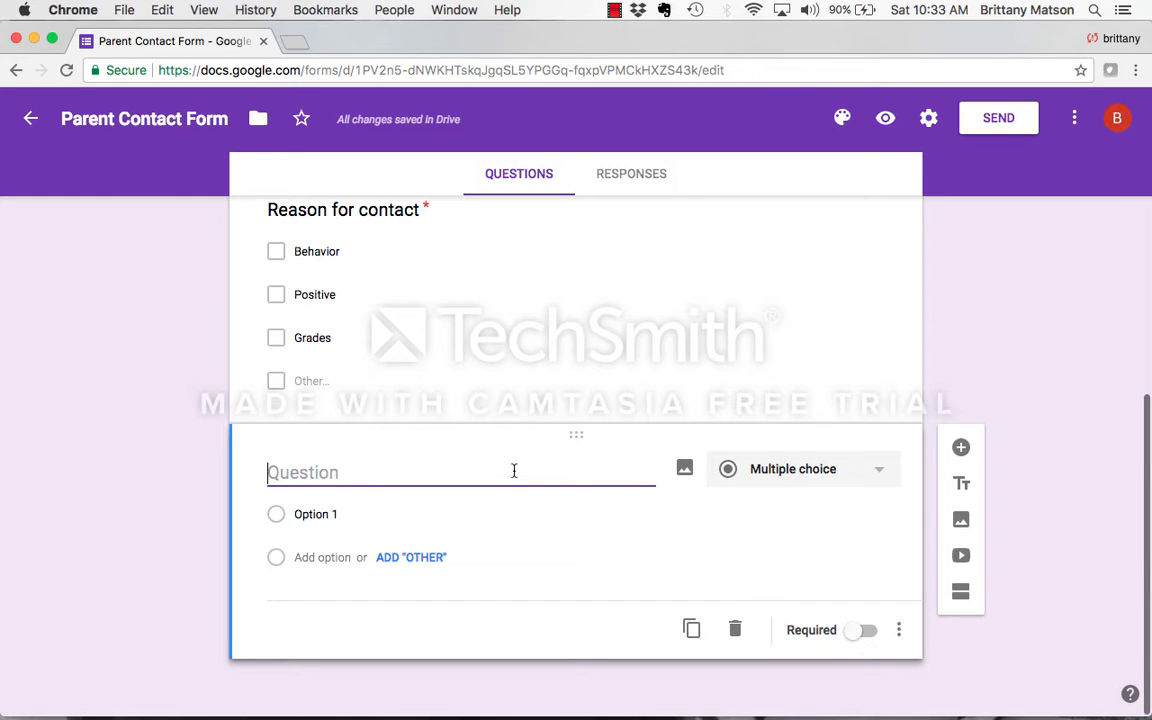
text(Summary of contact)
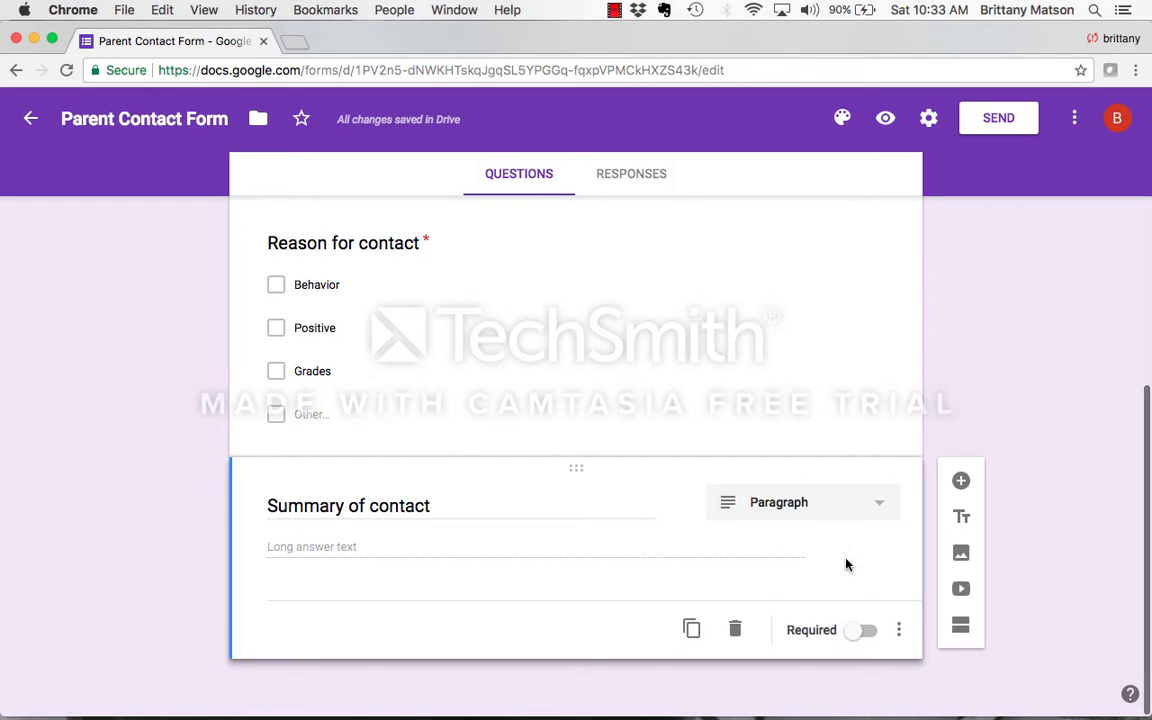
click(866, 632)
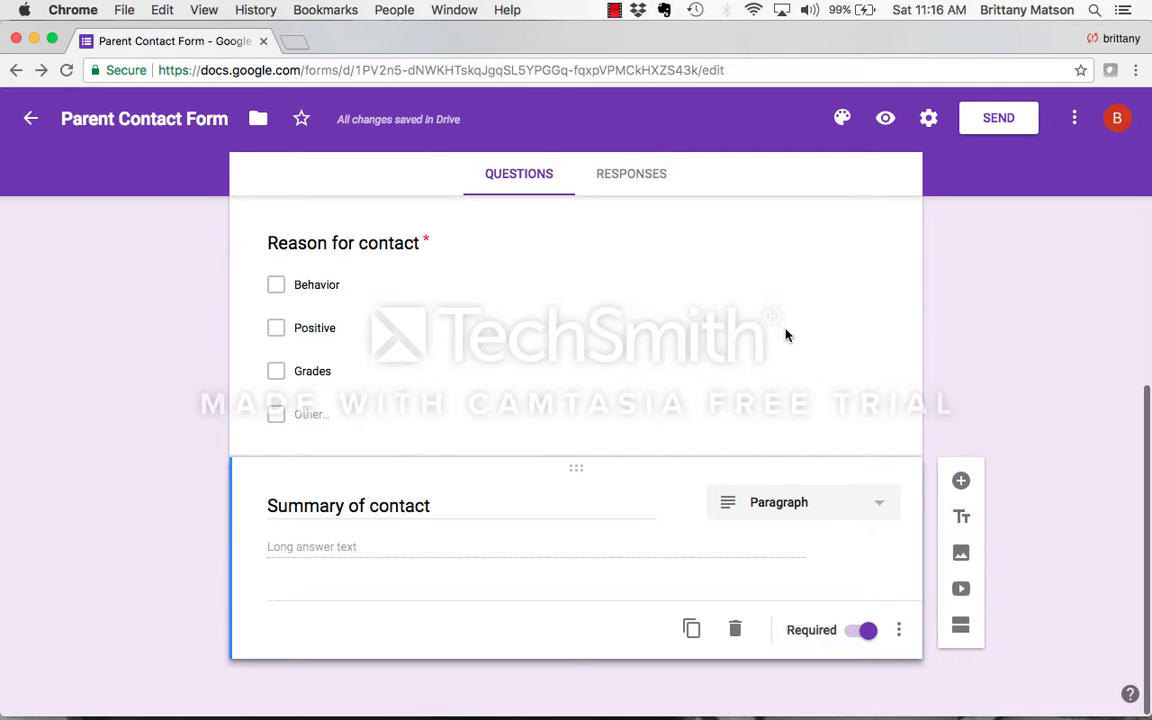
click(843, 121)
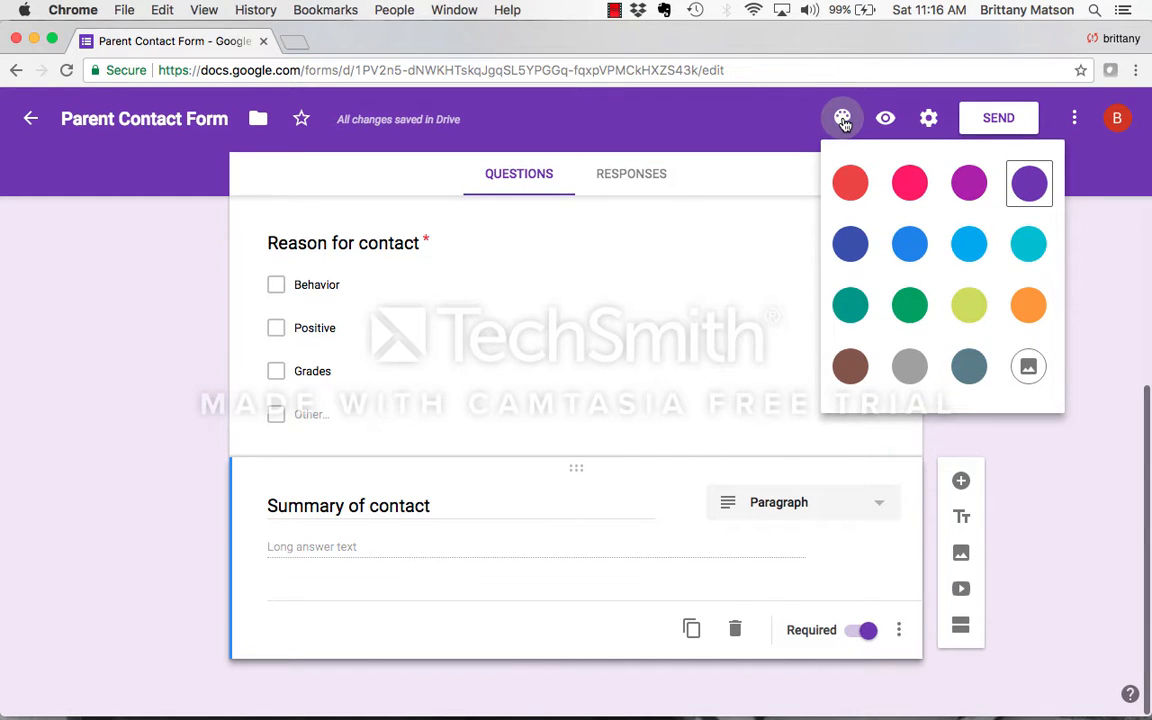
click(845, 118)
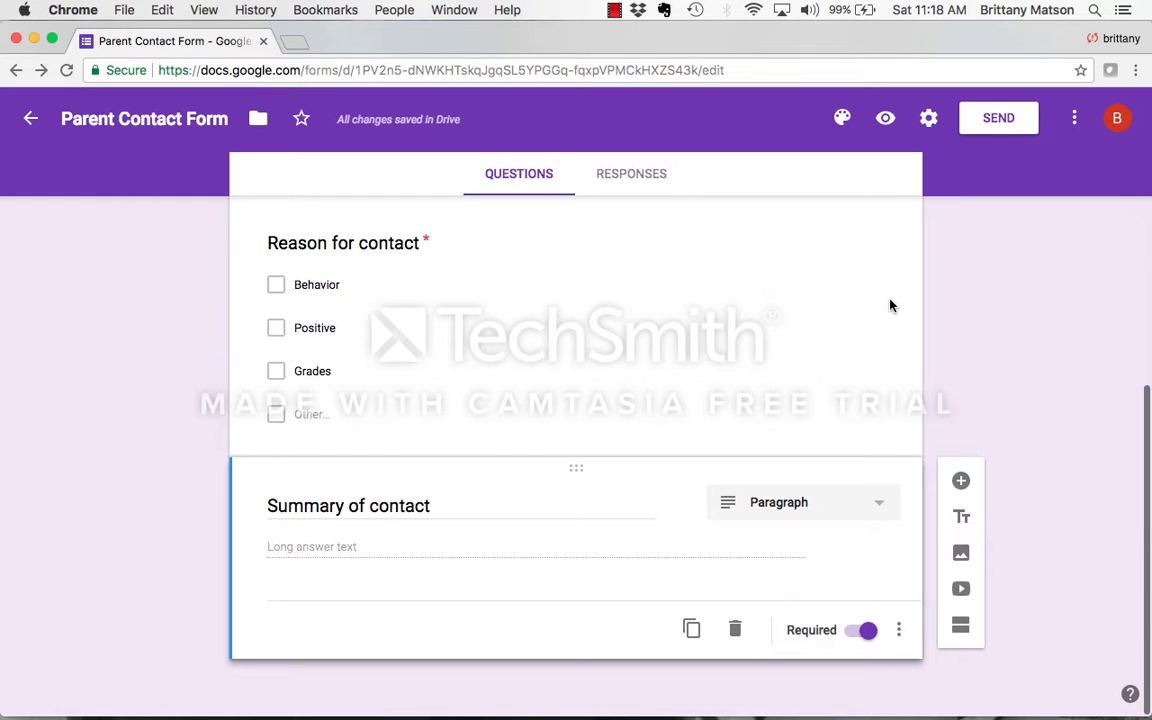
- Allow respondents to edit after submitting and to see summary charts and text responses, and save the form settings
click(927, 122)
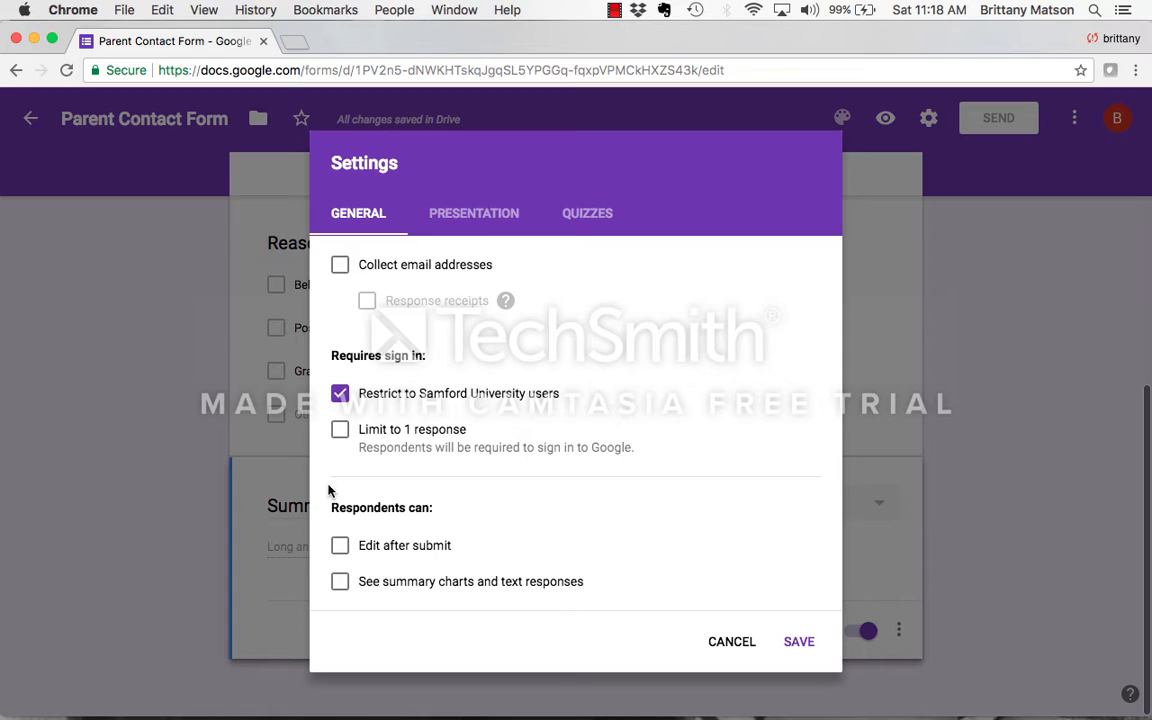
click(340, 548)
click(343, 585)
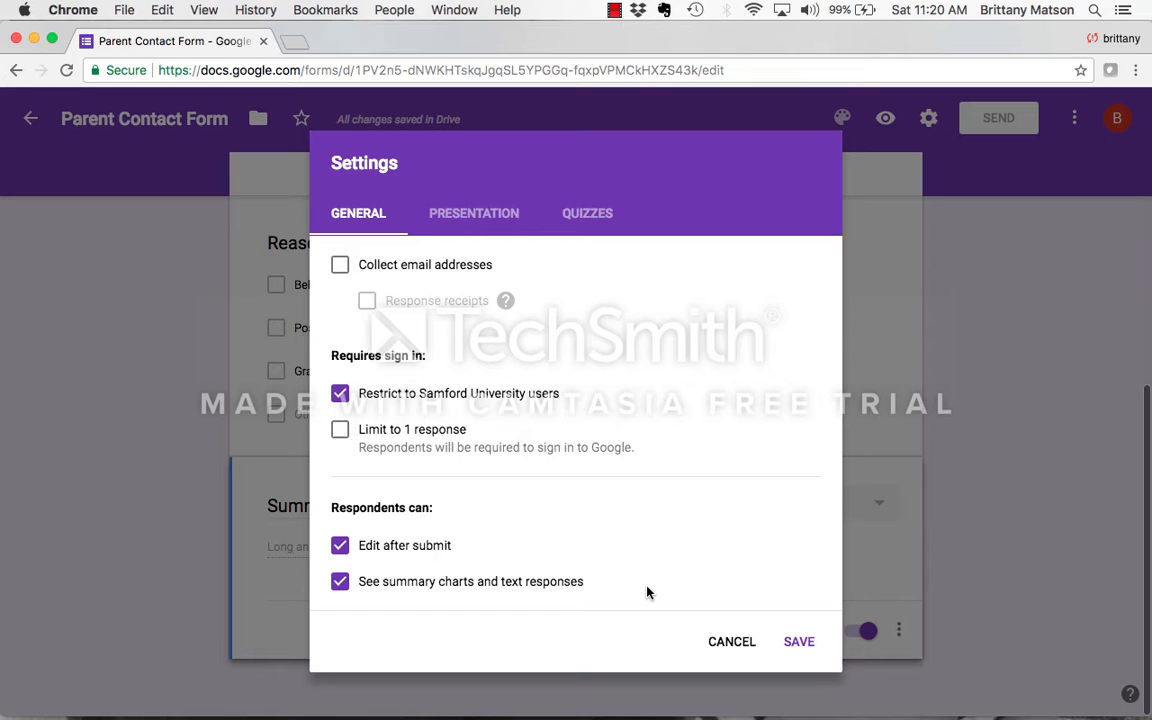
click(798, 643)
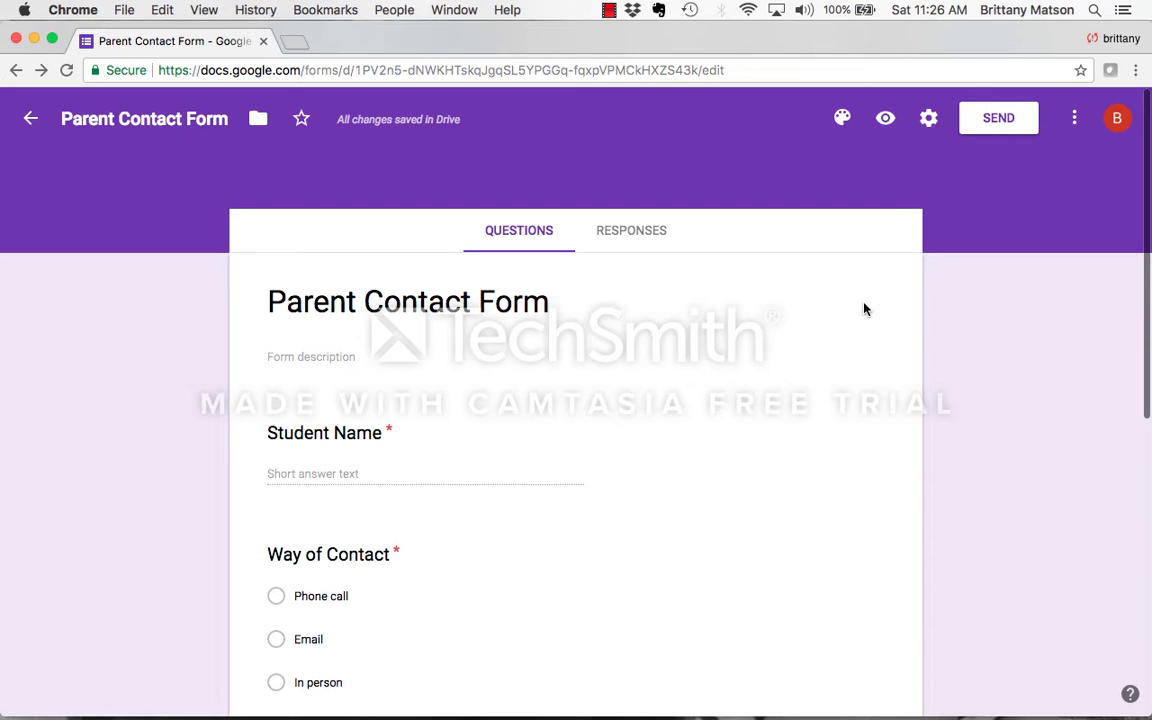
- Open the form's sending options, look at the link and embed HTML choices, and return to sending by email
click(992, 128)
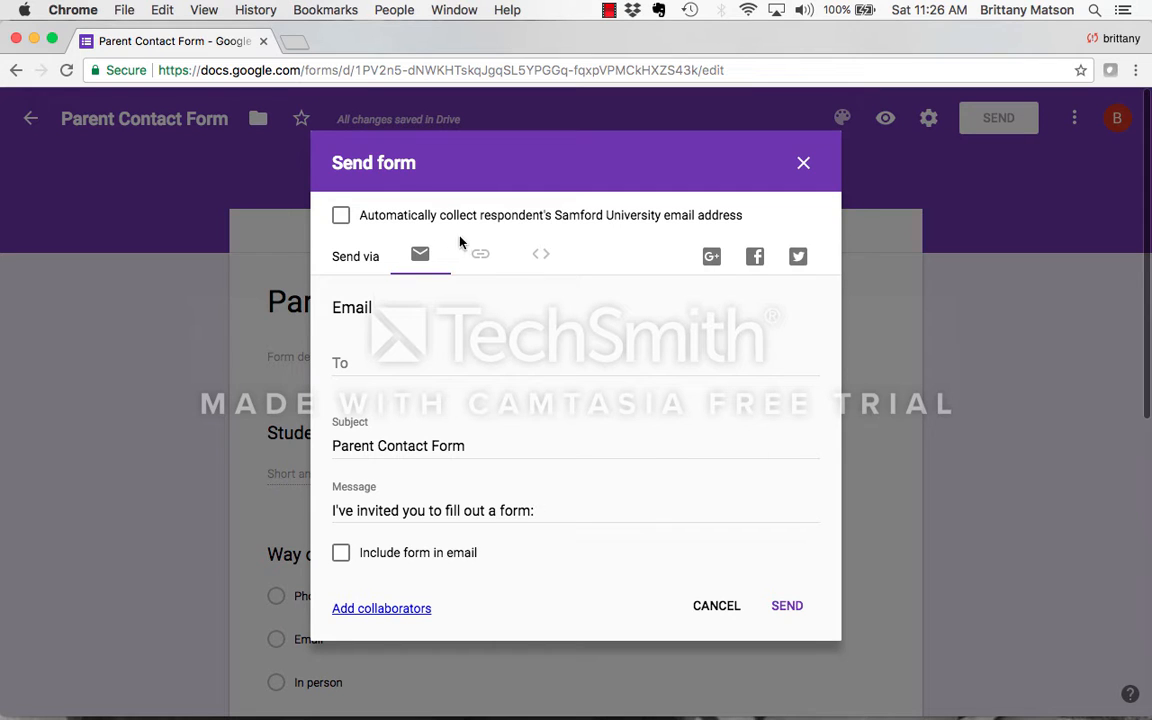
click(480, 258)
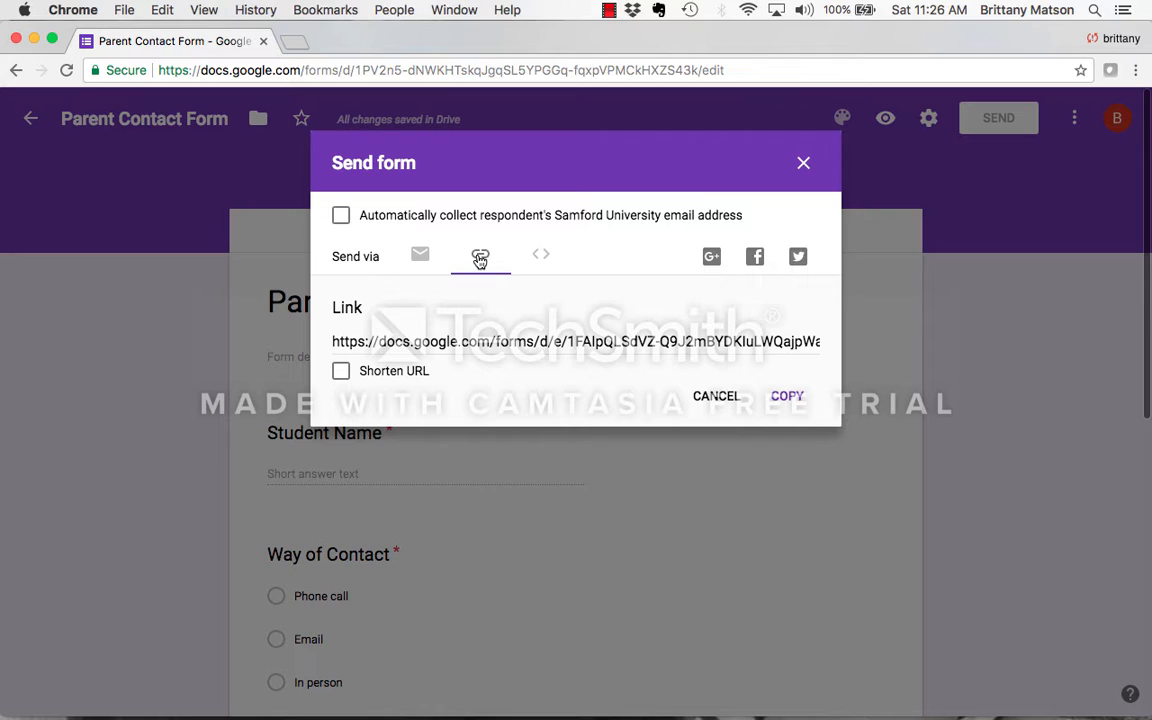
click(527, 263)
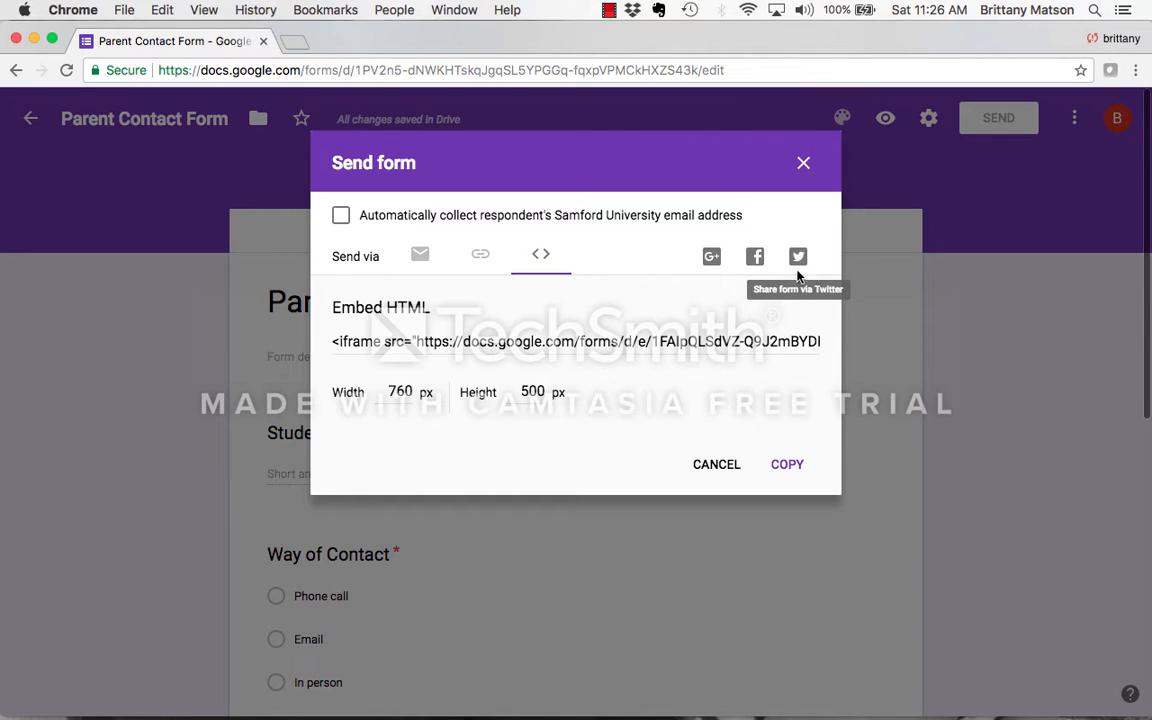
click(424, 268)
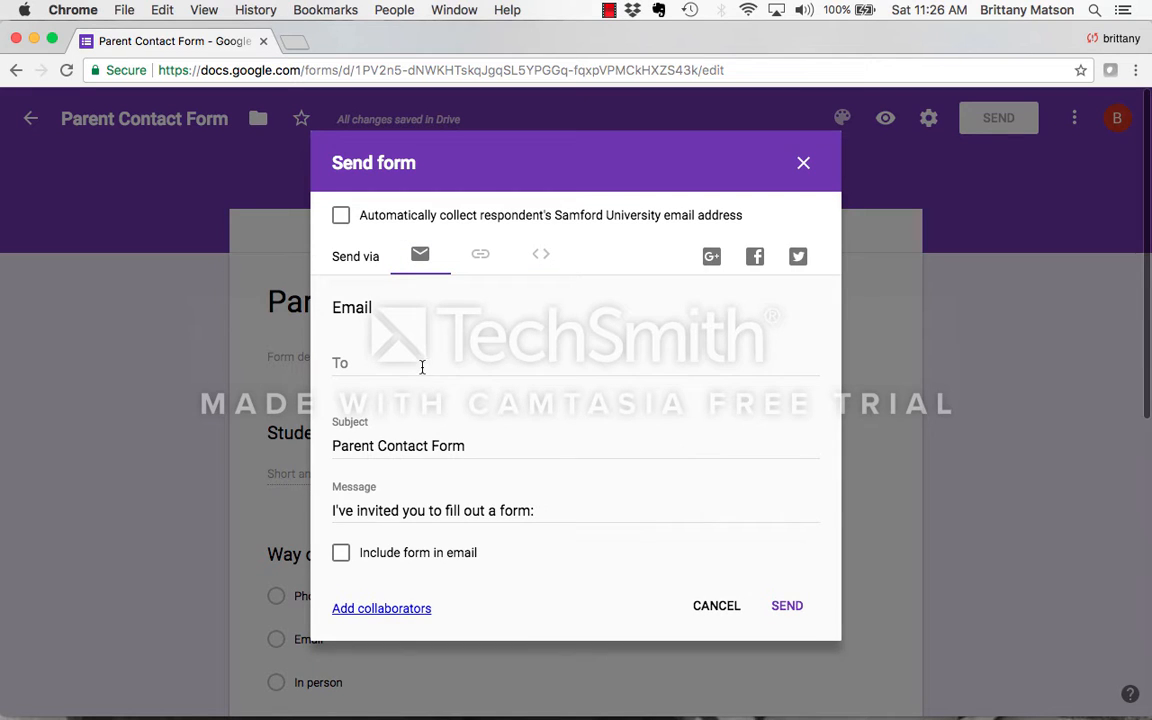
- Address the form invitation to the recipient's email and keep the suggested subject and message
click(422, 366)
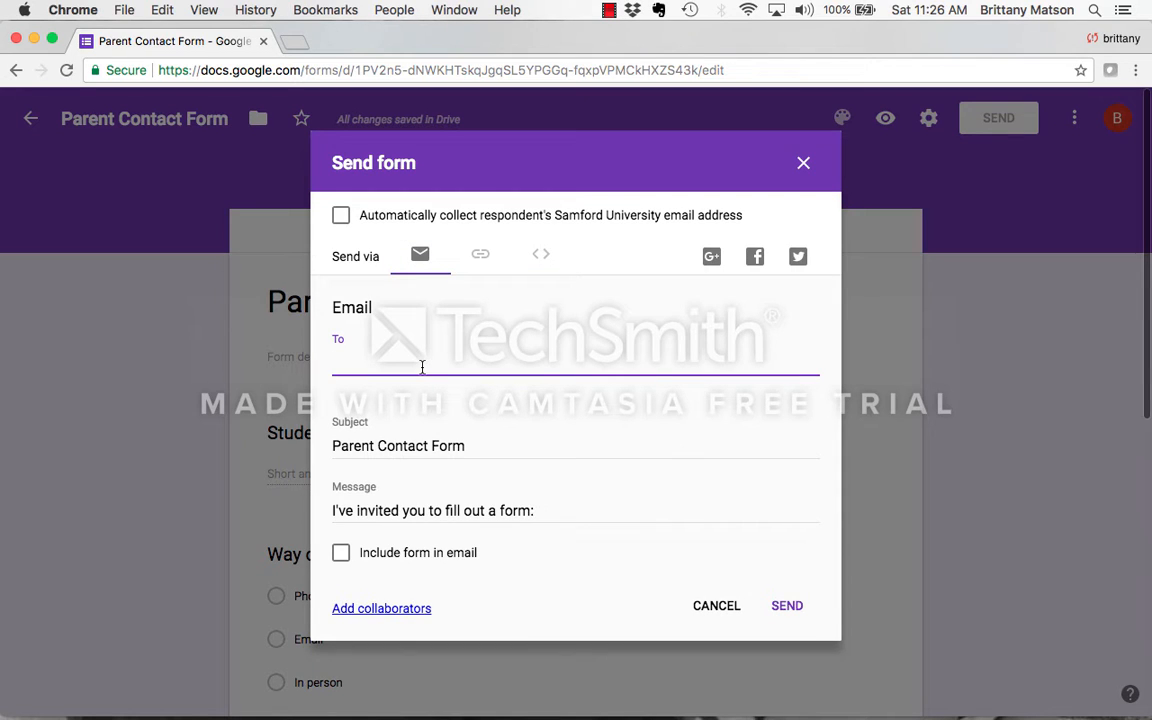
key(super+v)
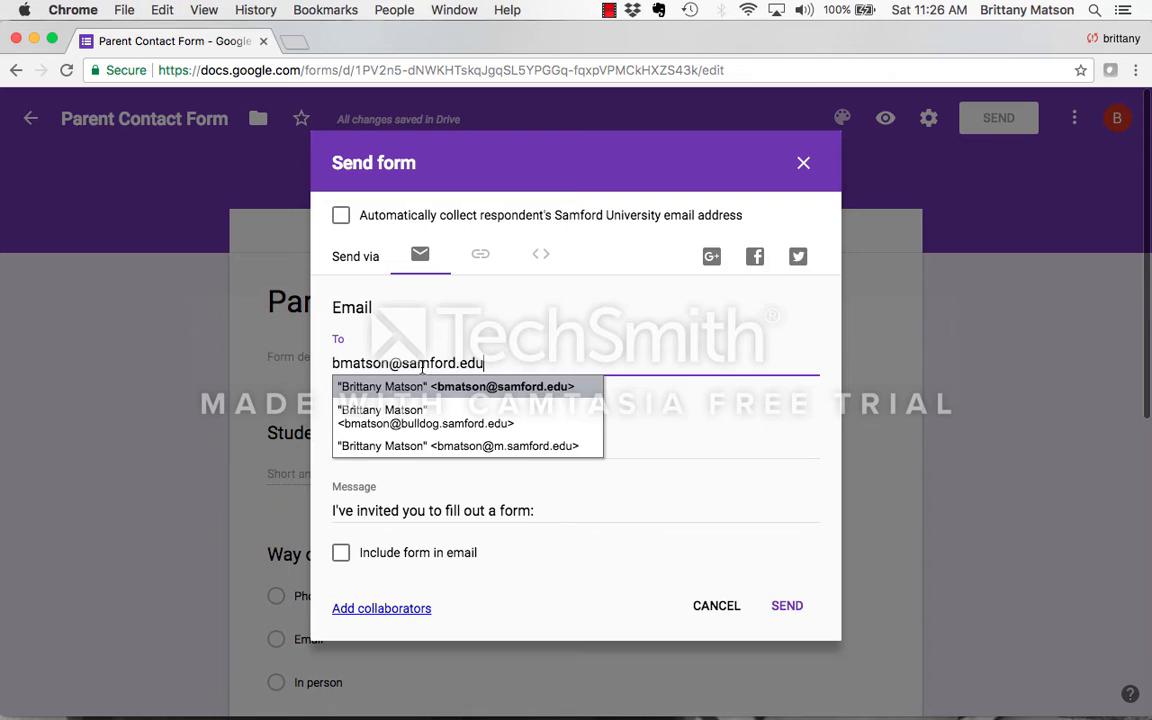
click(421, 388)
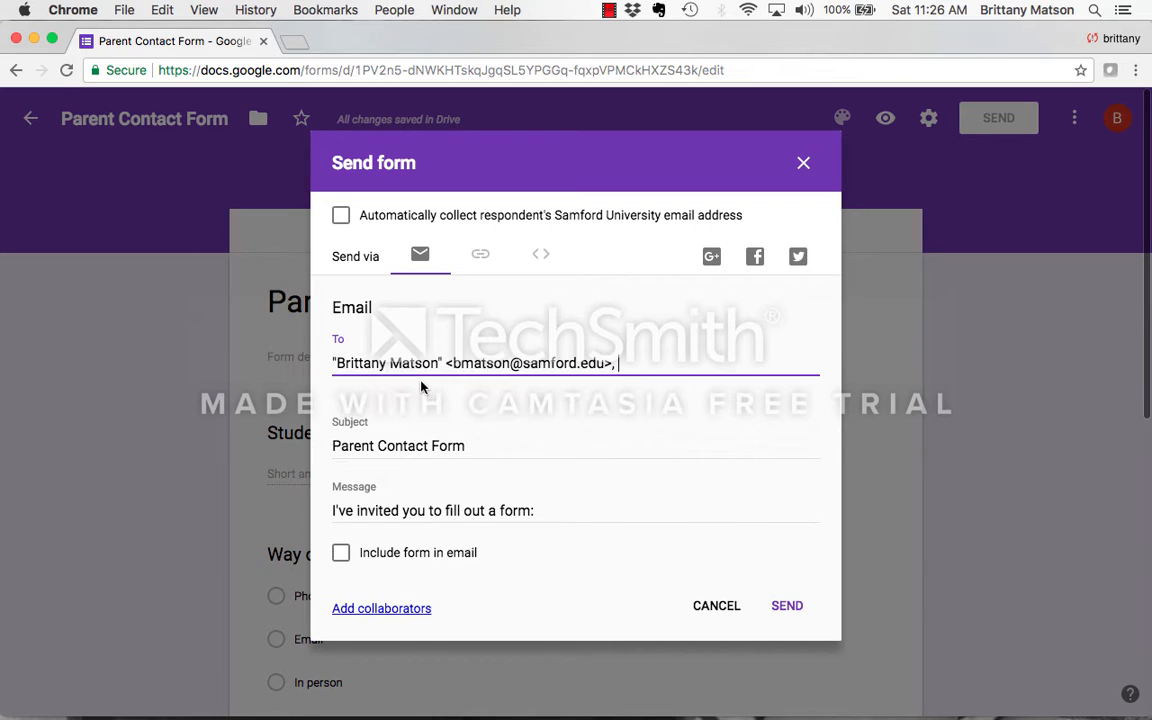
click(427, 448)
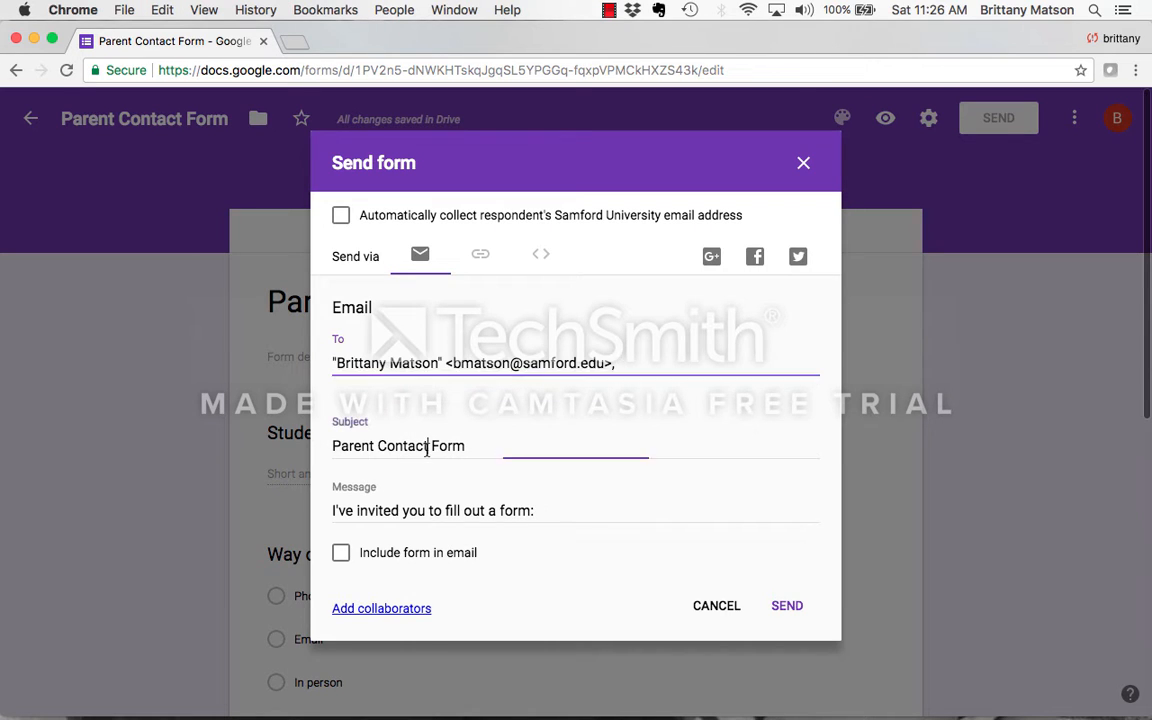
click(471, 512)
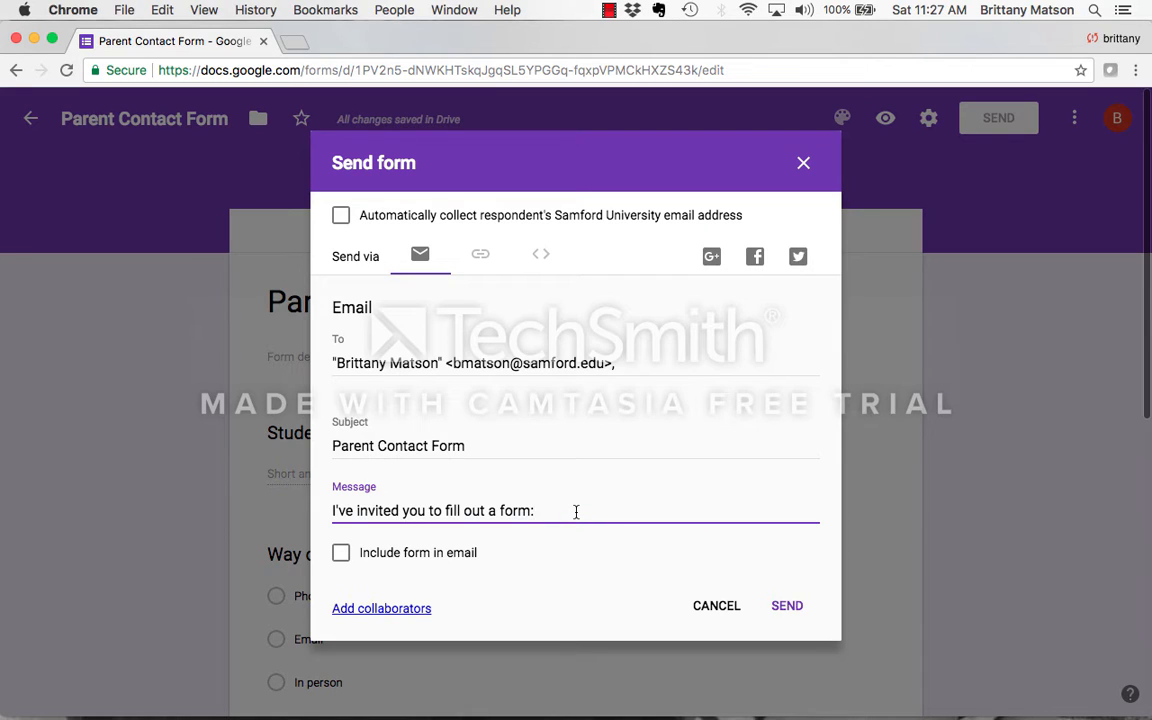
- Send the invitation with the form included in the email and automatic collection of respondents' Samford University email addresses enabled
click(424, 559)
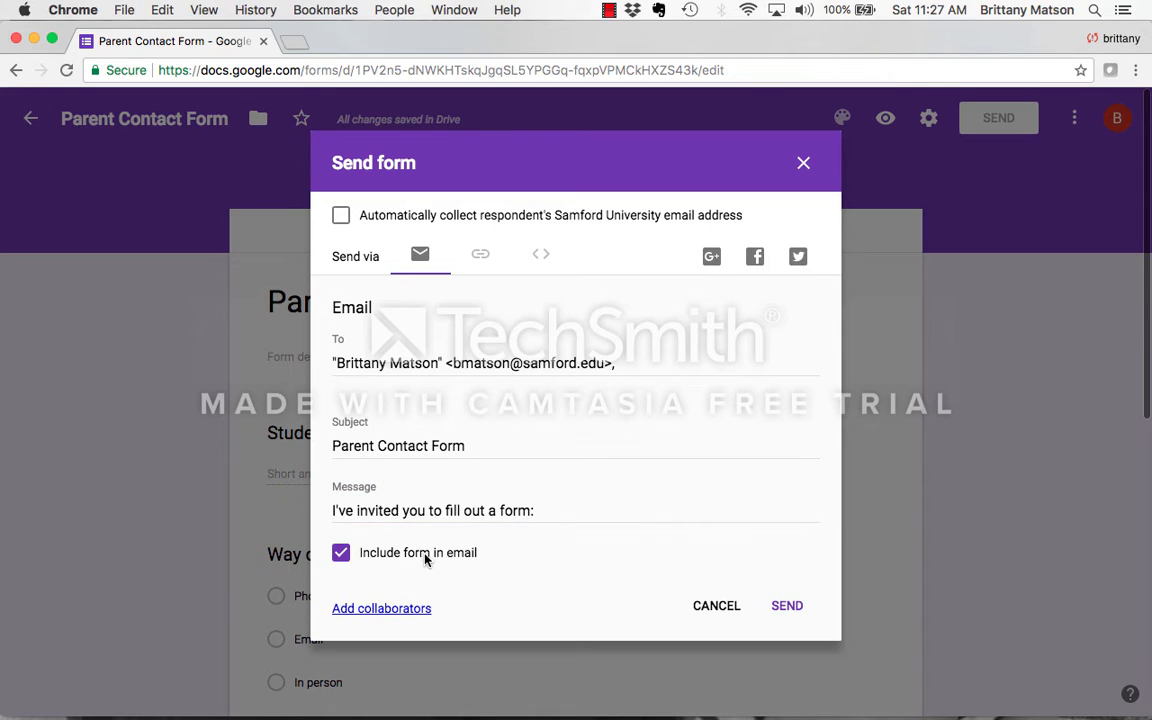
click(341, 220)
click(341, 222)
click(341, 222)
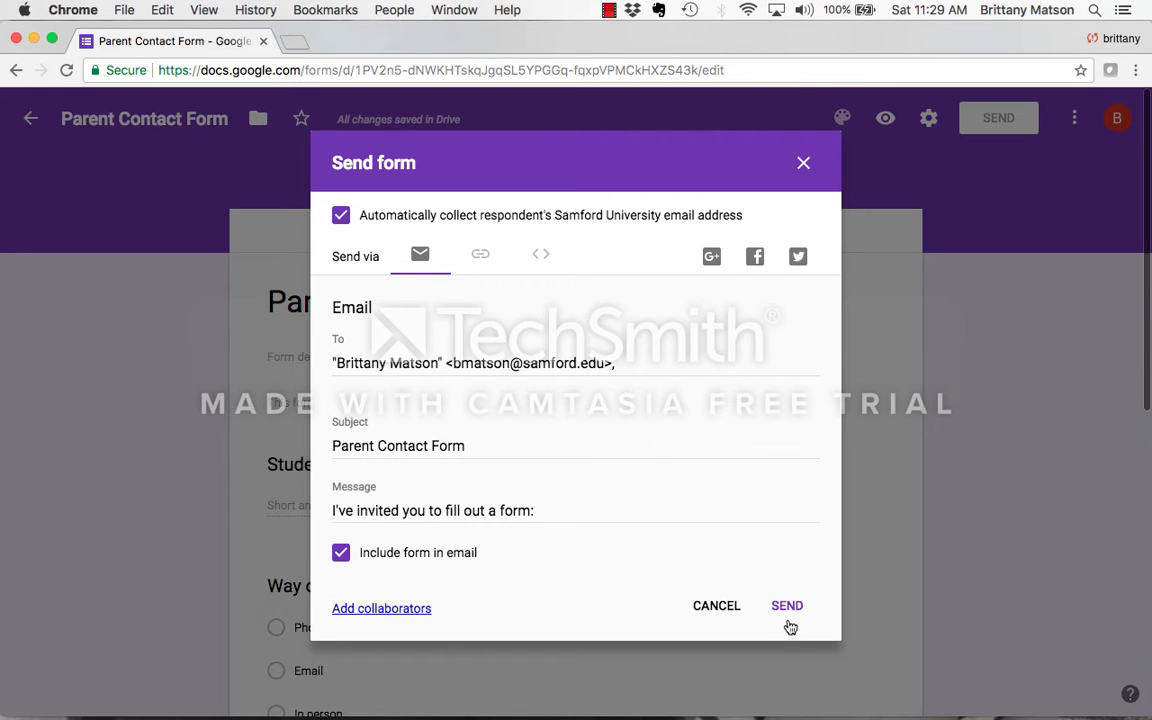
click(788, 607)
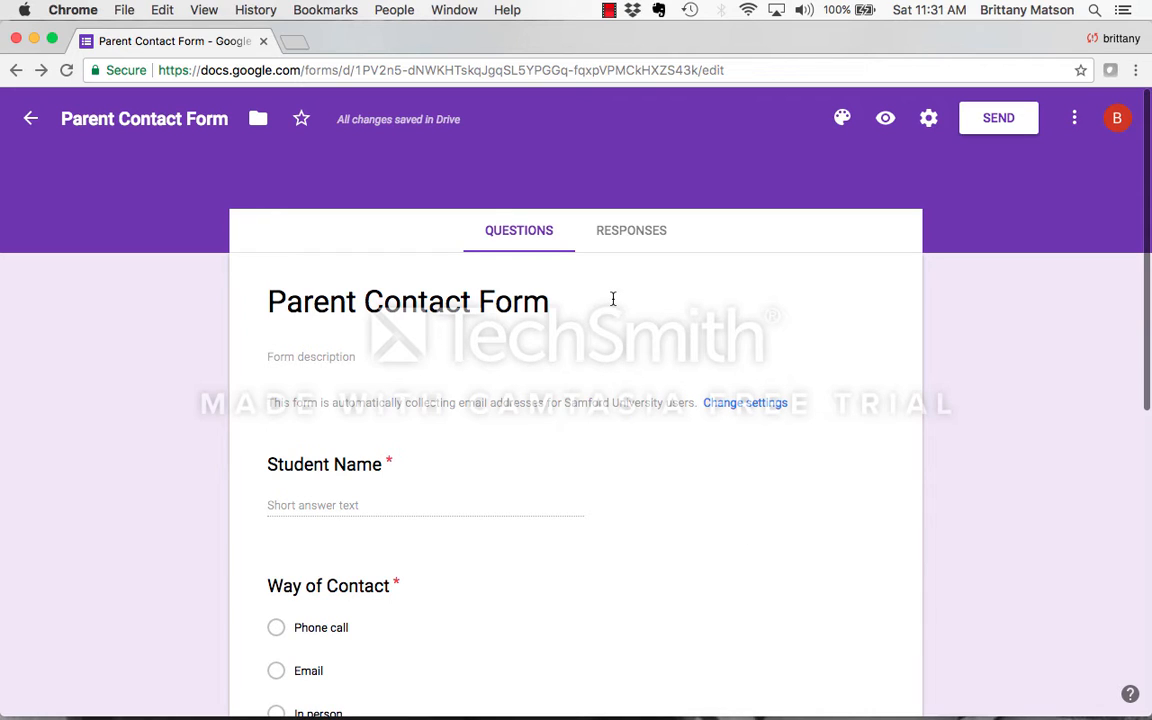
- View the form's responses and the list of who has responded
click(631, 232)
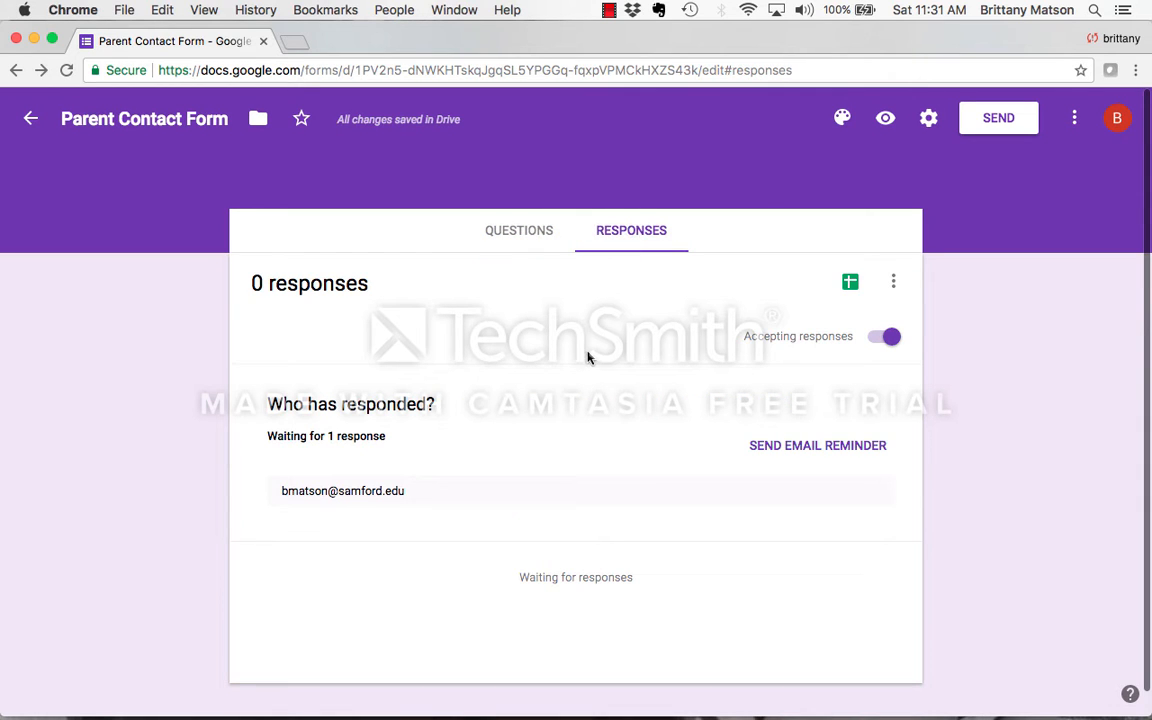
scroll(589, 355, down, 1)
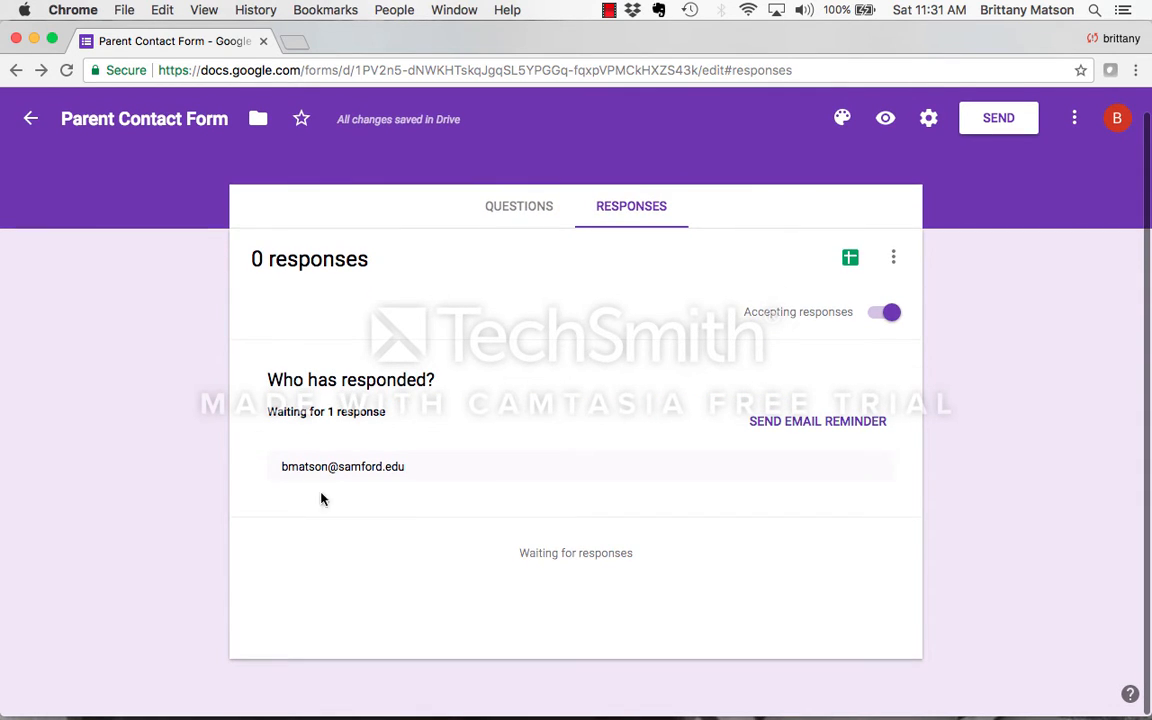